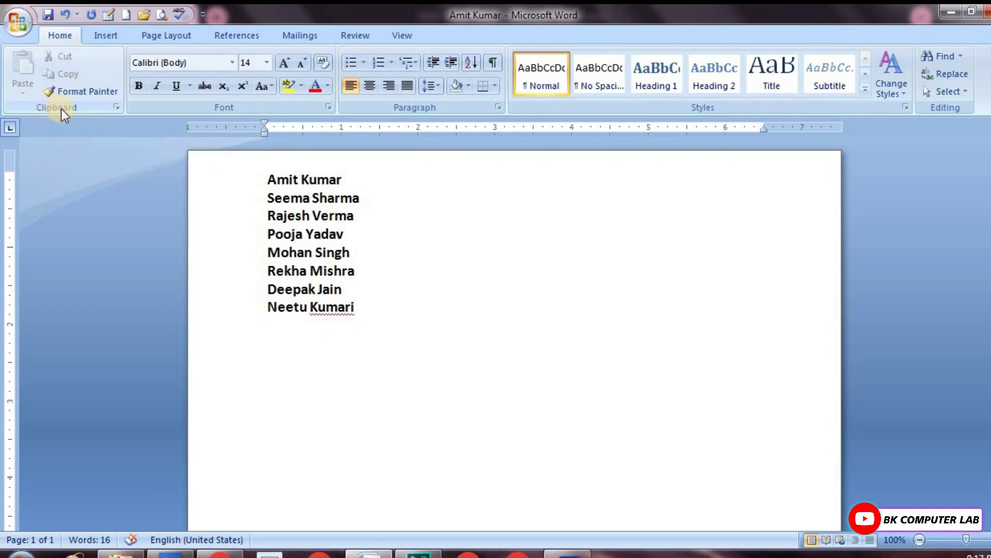
# Display the Office Clipboard pane and paste a copy of the list's last name below the list, leaving one blank line between.
pyautogui.click(116, 108)
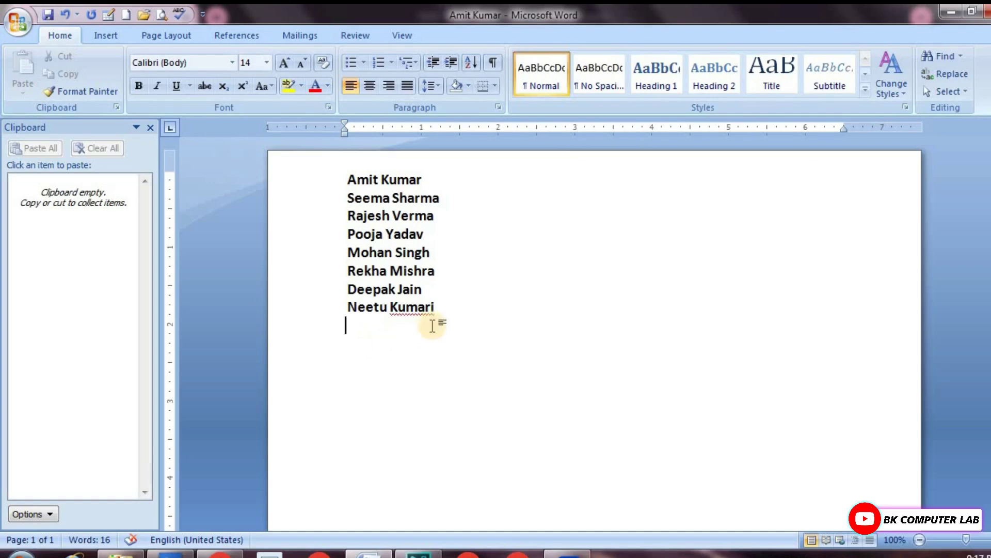
pyautogui.moveTo(440, 308); pyautogui.dragTo(359, 310)
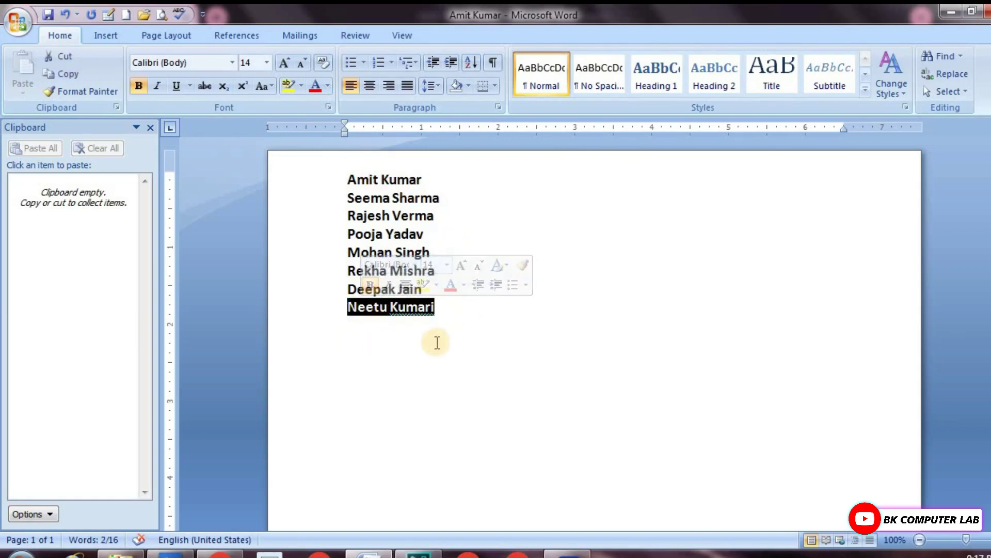
pyautogui.click(68, 75)
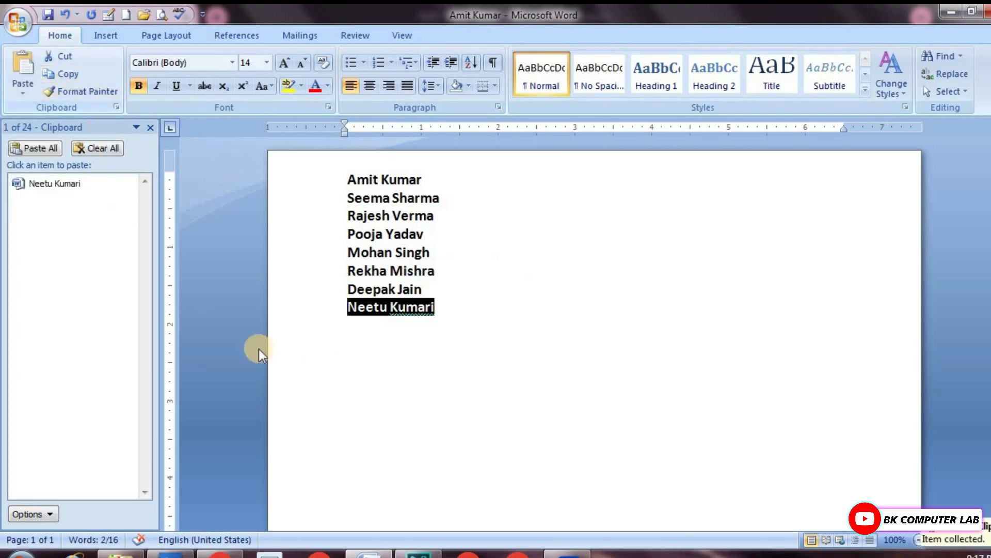
pyautogui.click(342, 330)
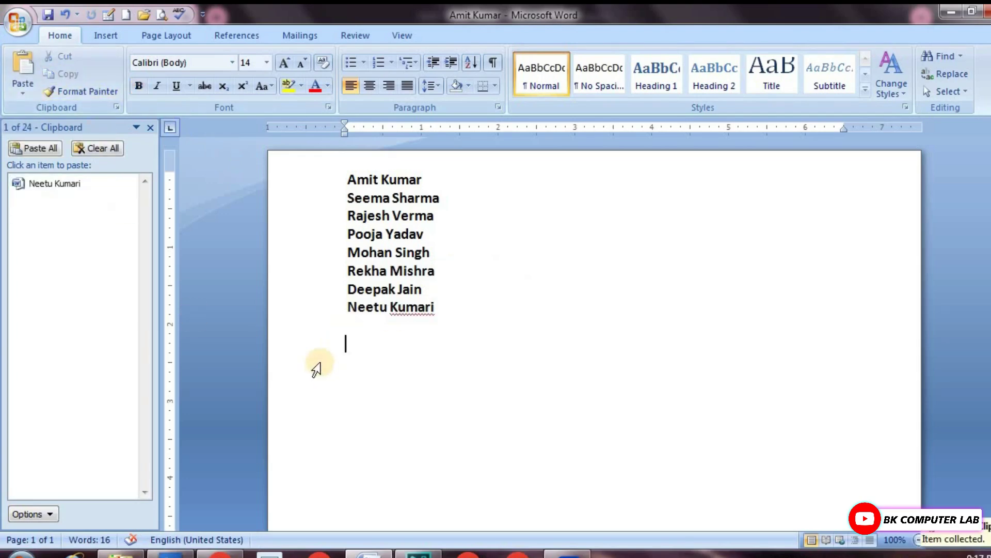
pyautogui.hotkey('ctrl', 'v')
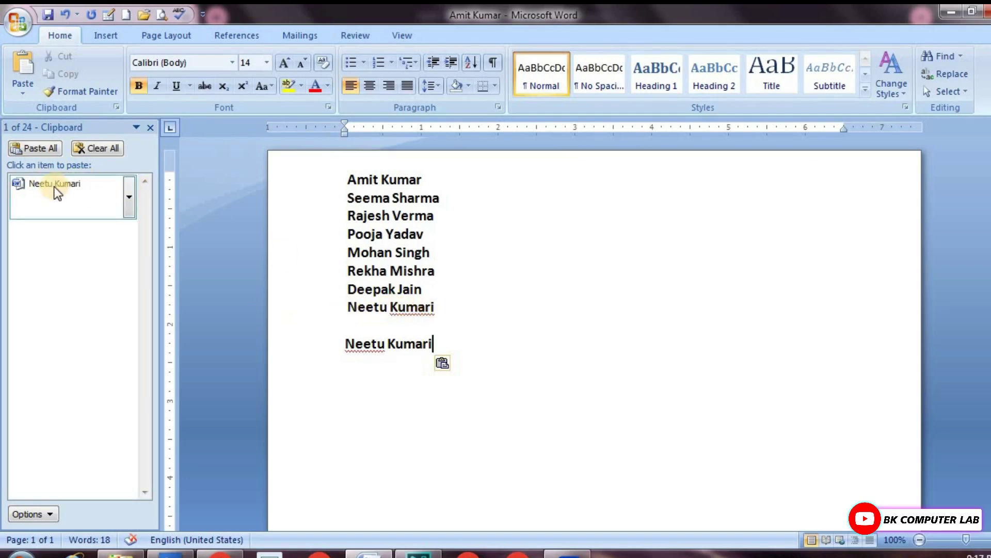
# Clear all items from the Office Clipboard and delete the copied name pasted below the list.
pyautogui.click(93, 148)
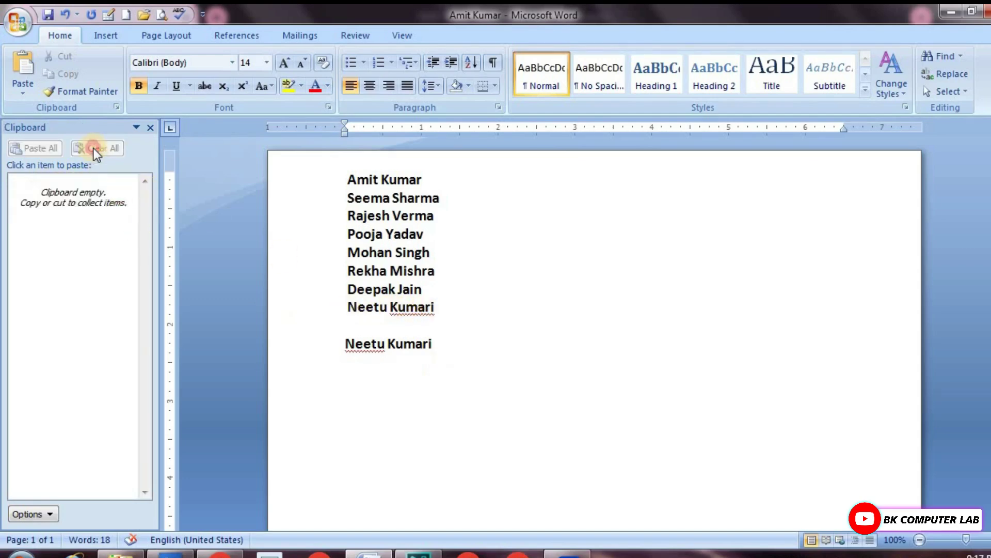
pyautogui.press('BackSpace')
pyautogui.press('BackSpace')
pyautogui.press('BackSpace')
pyautogui.press('BackSpace')
pyautogui.press('BackSpace')
pyautogui.press('BackSpace')
pyautogui.press('BackSpace')
pyautogui.press('BackSpace')
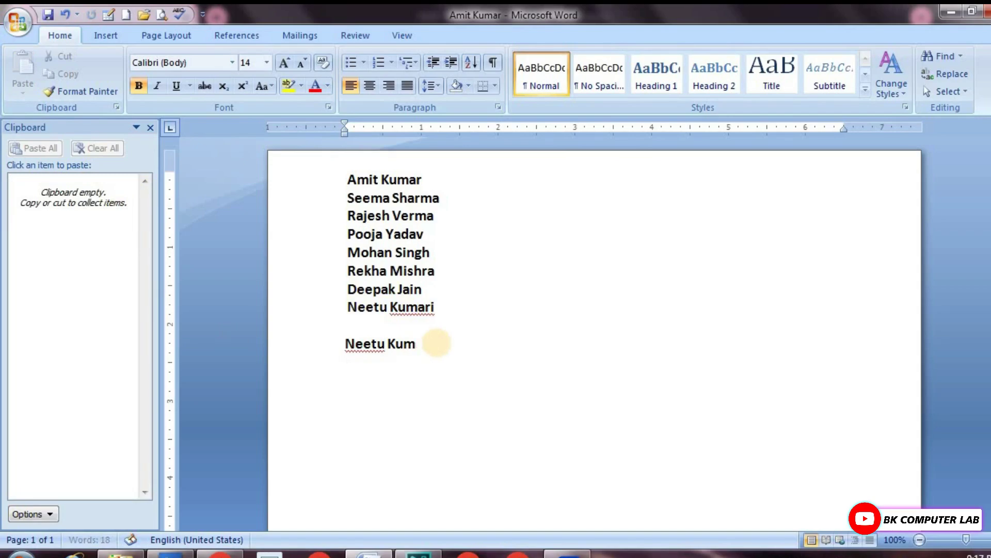
pyautogui.press('BackSpace')
pyautogui.press('BackSpace')
pyautogui.press('BackSpace')
pyautogui.press('BackSpace')
pyautogui.press('BackSpace')
pyautogui.press('BackSpace')
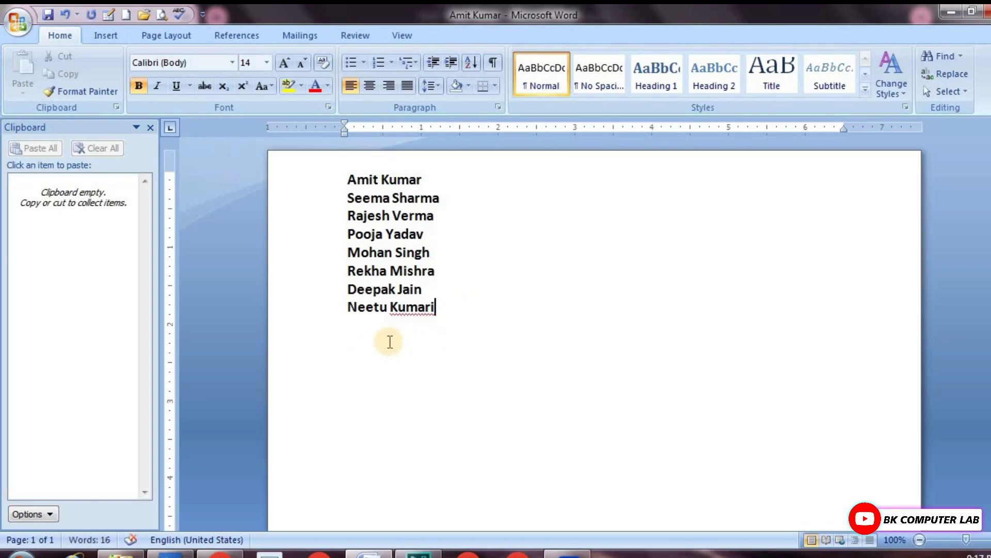
# Add a new line after the list and copy the last name to the Office Clipboard.
pyautogui.press('Return')
pyautogui.moveTo(436, 309); pyautogui.dragTo(348, 307)
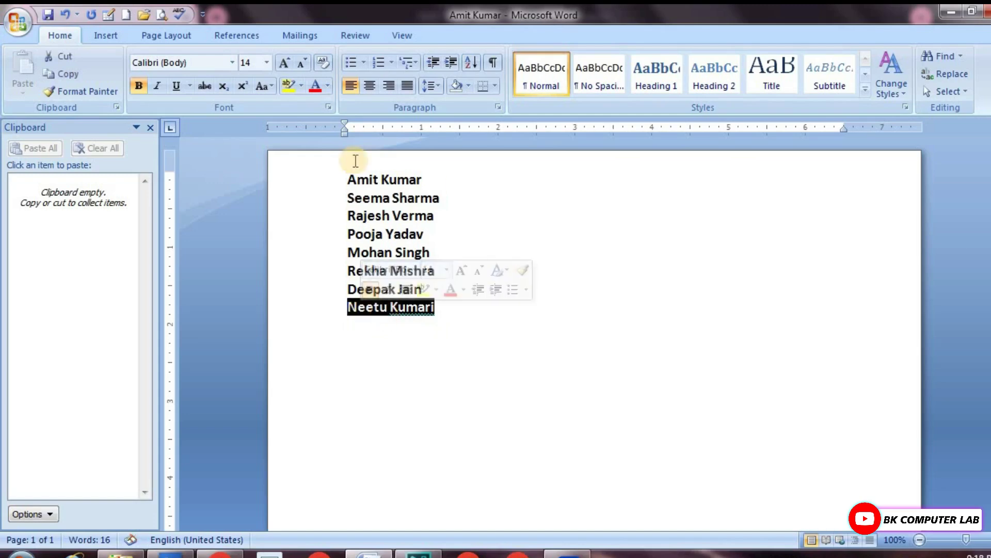
pyautogui.click(76, 71)
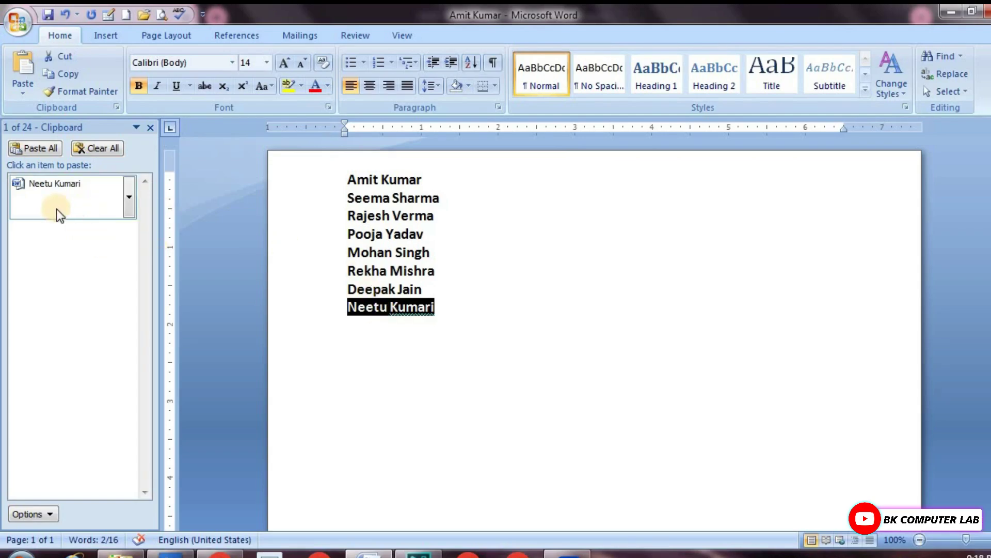
# Cut the sixth name from the list to the Office Clipboard, and undo the cut.
pyautogui.moveTo(449, 272); pyautogui.dragTo(351, 271)
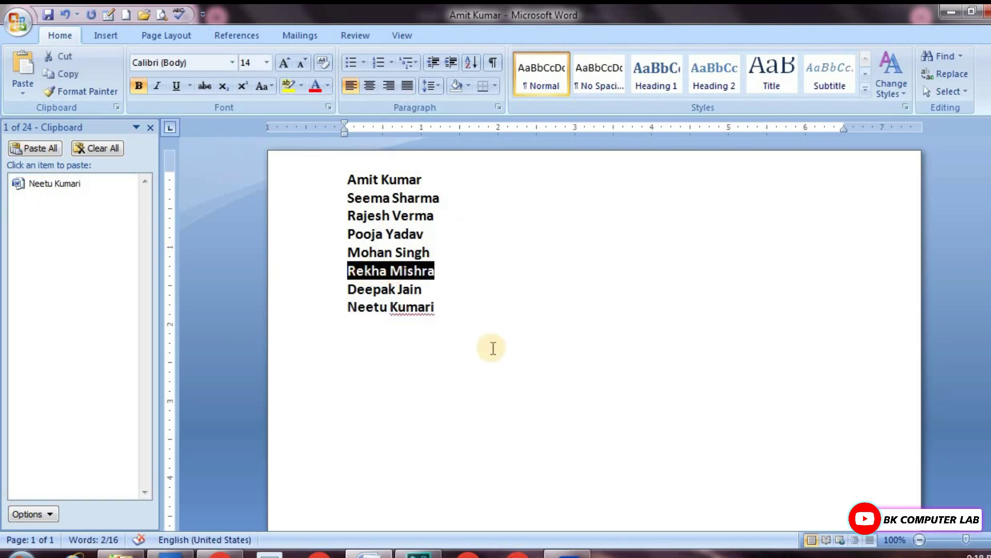
pyautogui.click(66, 58)
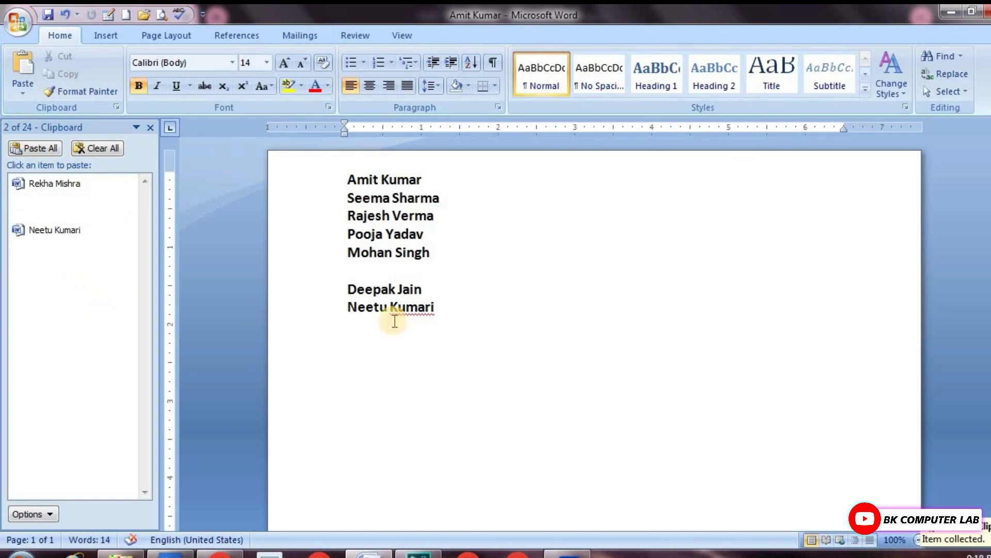
pyautogui.hotkey('ctrl', 'z')
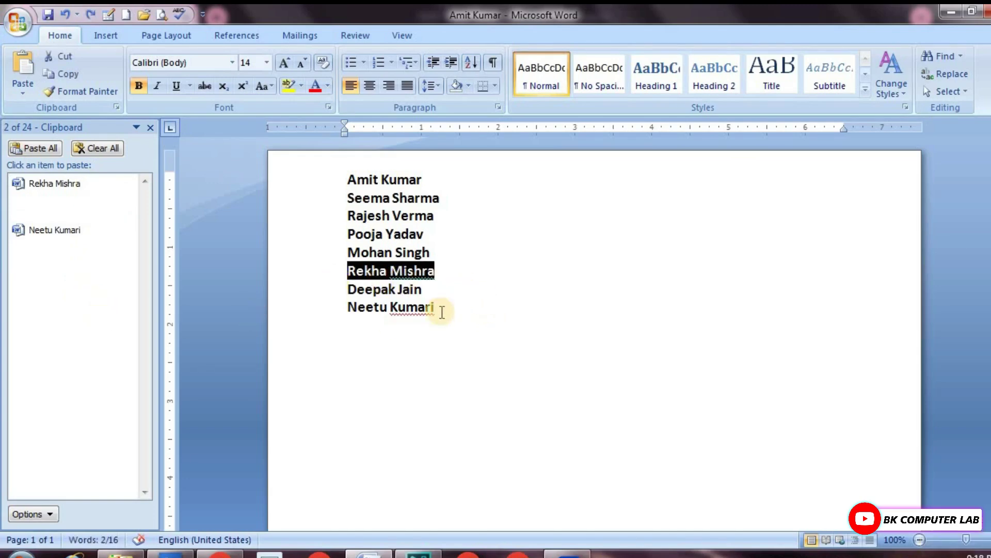
# Deselect the sixth name and clear both collected entries from the Office Clipboard.
pyautogui.click(491, 320)
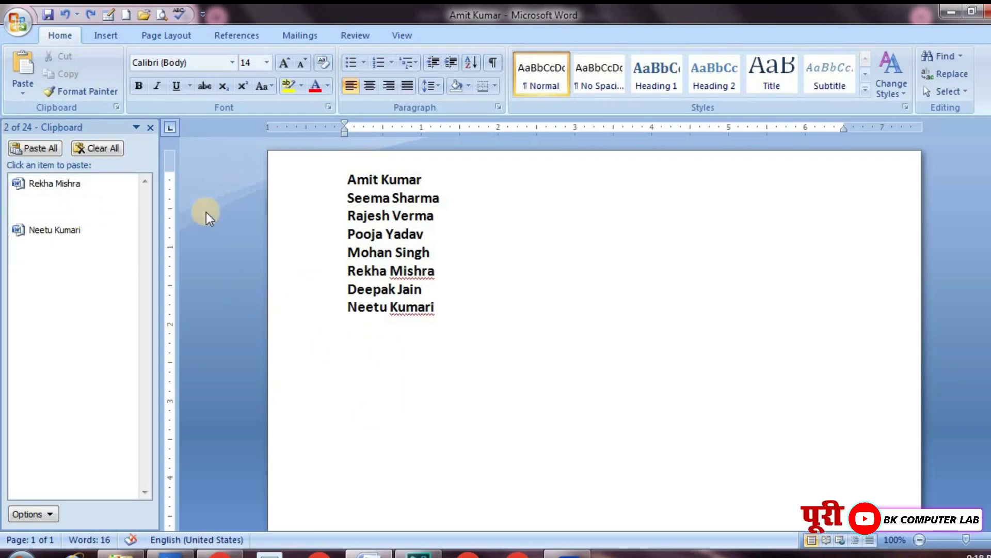
pyautogui.click(103, 147)
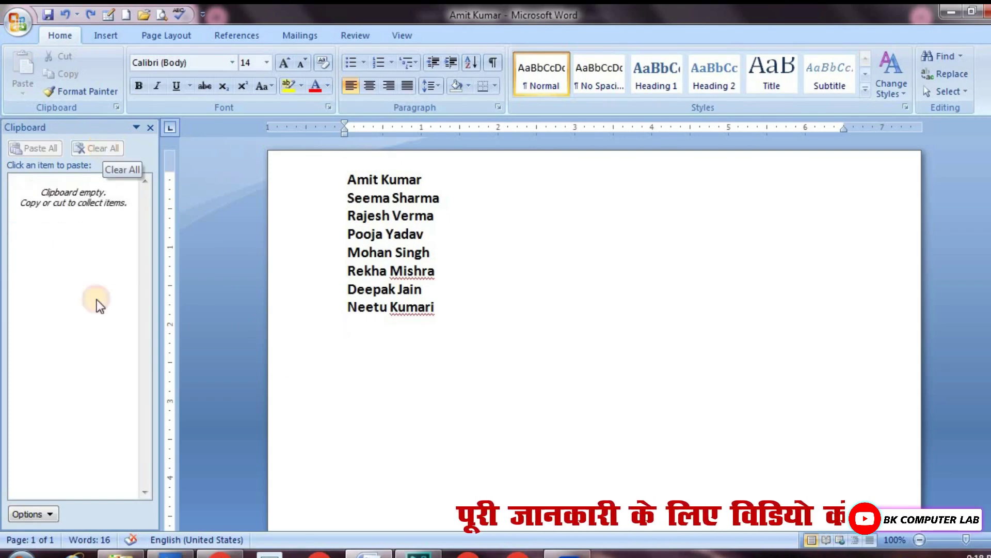
pyautogui.click(446, 315)
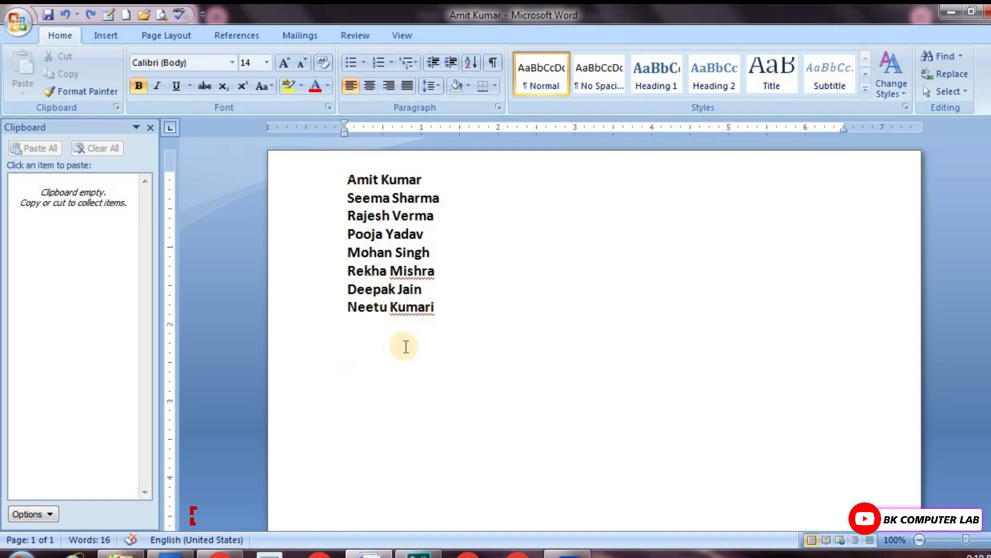
# Copy the complete list of eight names and paste it twice below the original, separated by blank lines.
pyautogui.moveTo(444, 310); pyautogui.dragTo(346, 178)
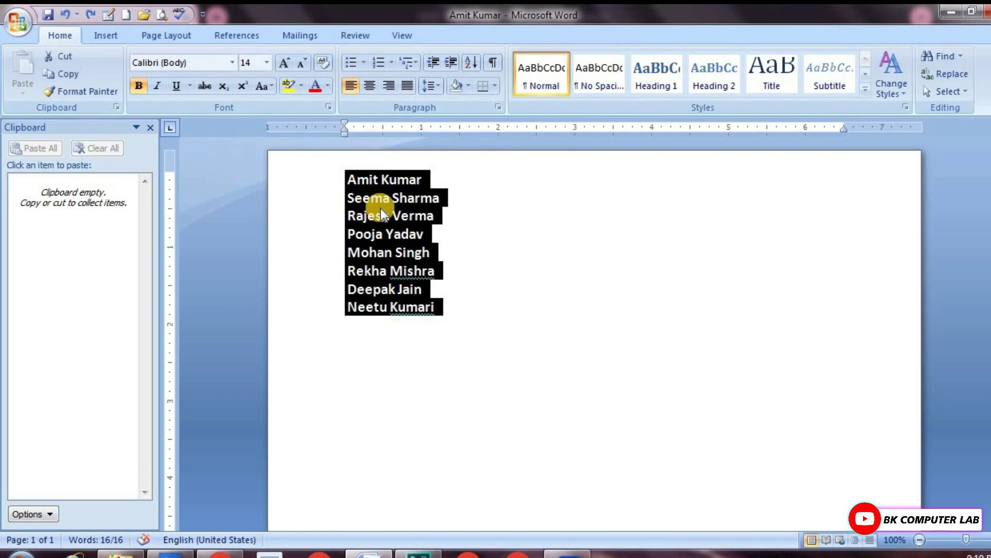
pyautogui.hotkey('ctrl', 'c')
pyautogui.click(370, 340)
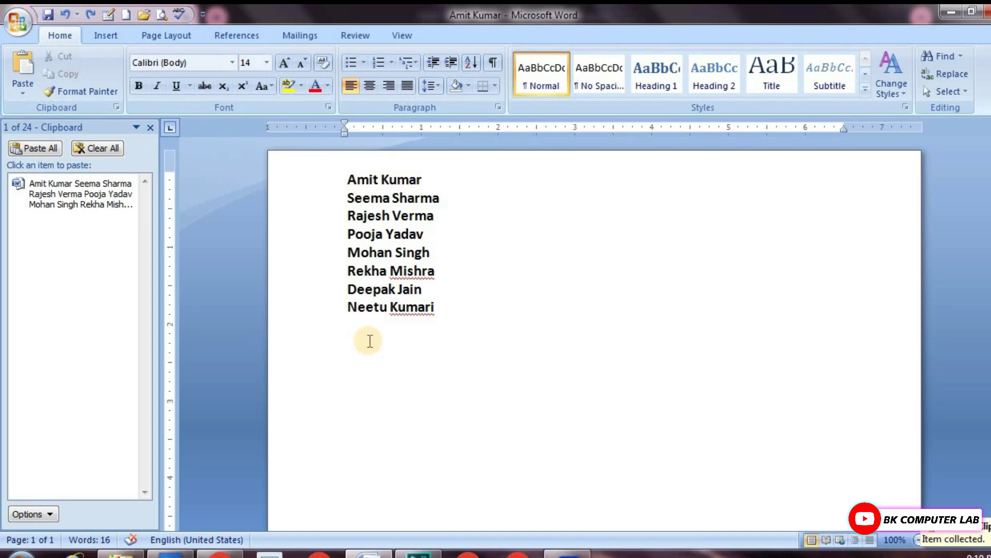
pyautogui.hotkey('ctrl', 'v')
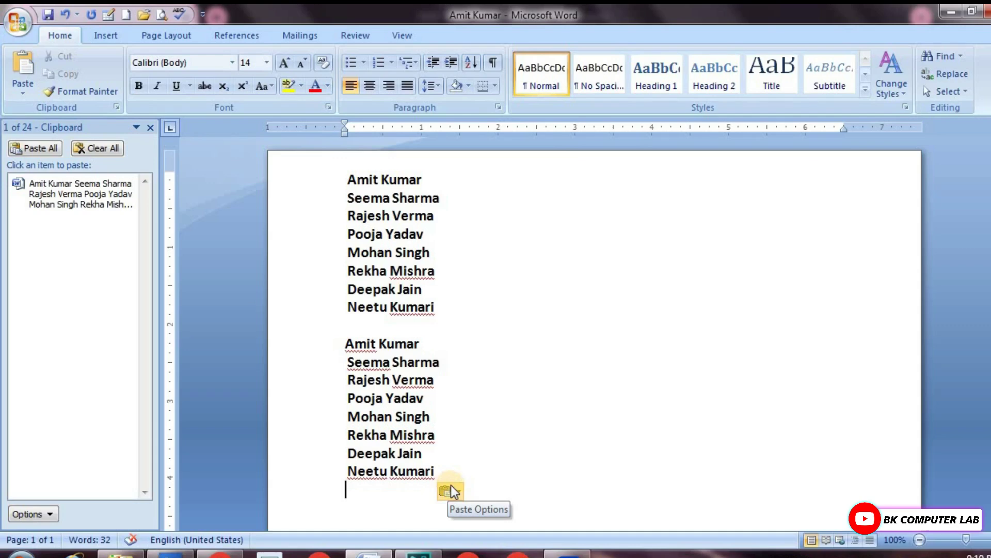
pyautogui.scroll(-3, 453, 445)
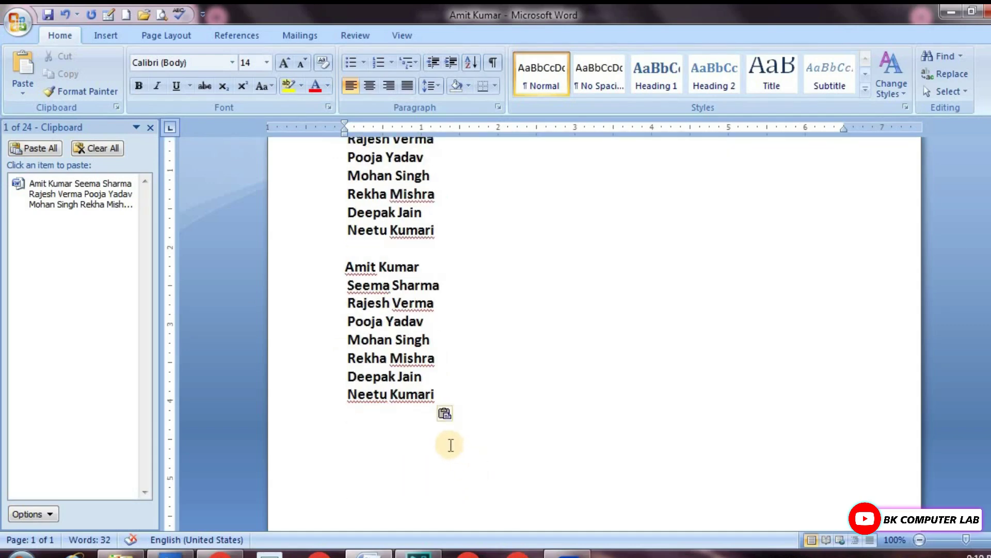
pyautogui.press('Return')
pyautogui.hotkey('ctrl', 'v')
# Examine the original name list and its two pasted copies through the whole page.
pyautogui.scroll(6, 420, 403)
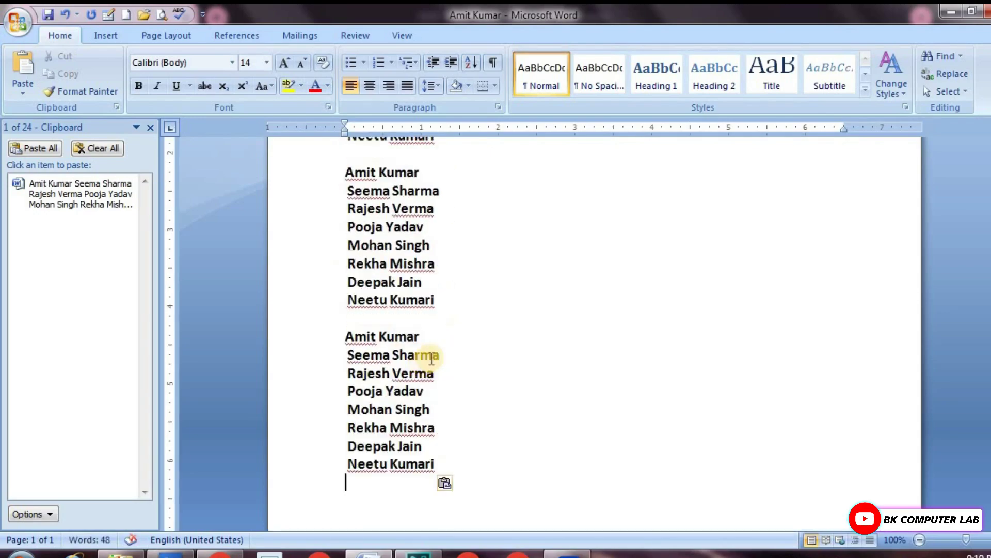
pyautogui.scroll(3, 432, 359)
pyautogui.scroll(1, 438, 349)
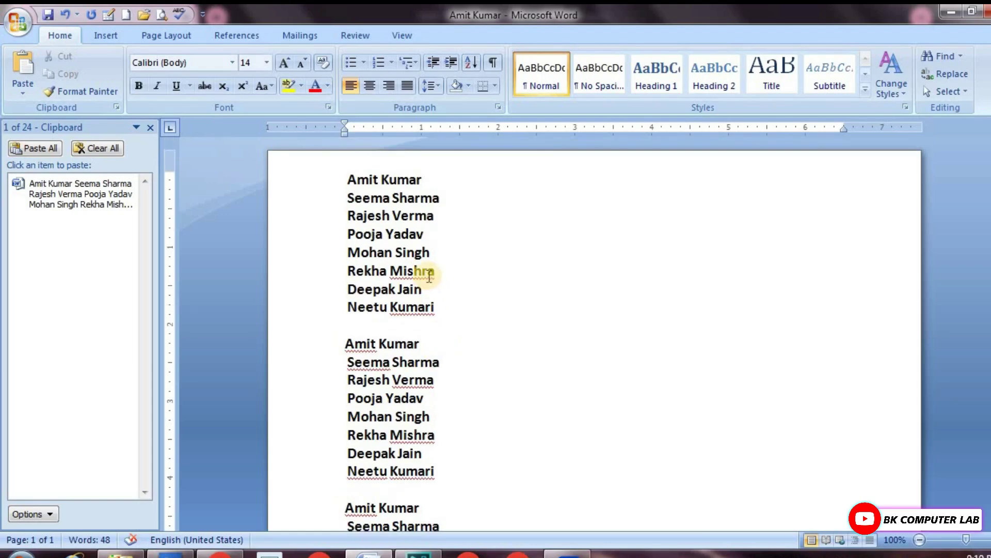
pyautogui.scroll(-2, 429, 277)
pyautogui.scroll(2, 429, 311)
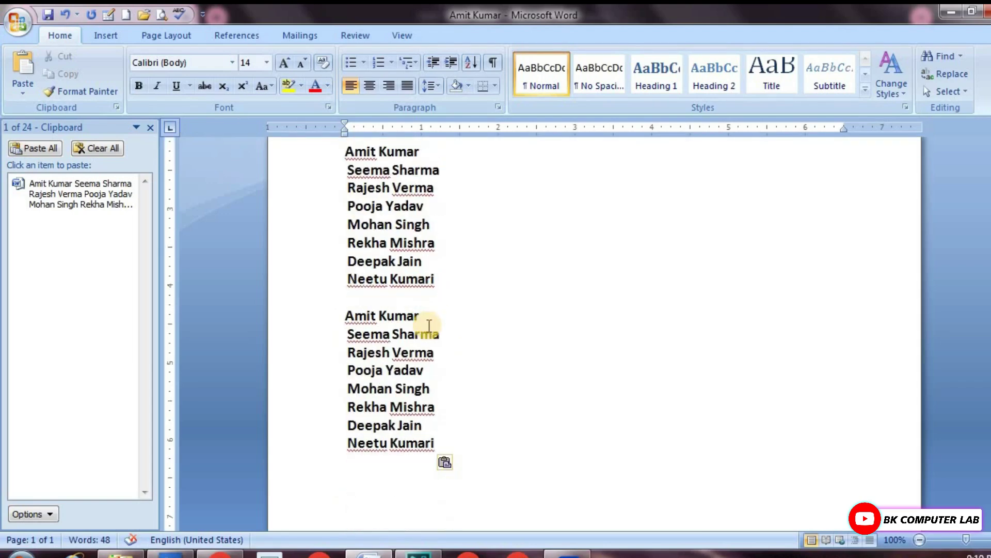
pyautogui.scroll(-2, 429, 325)
pyautogui.scroll(2, 427, 325)
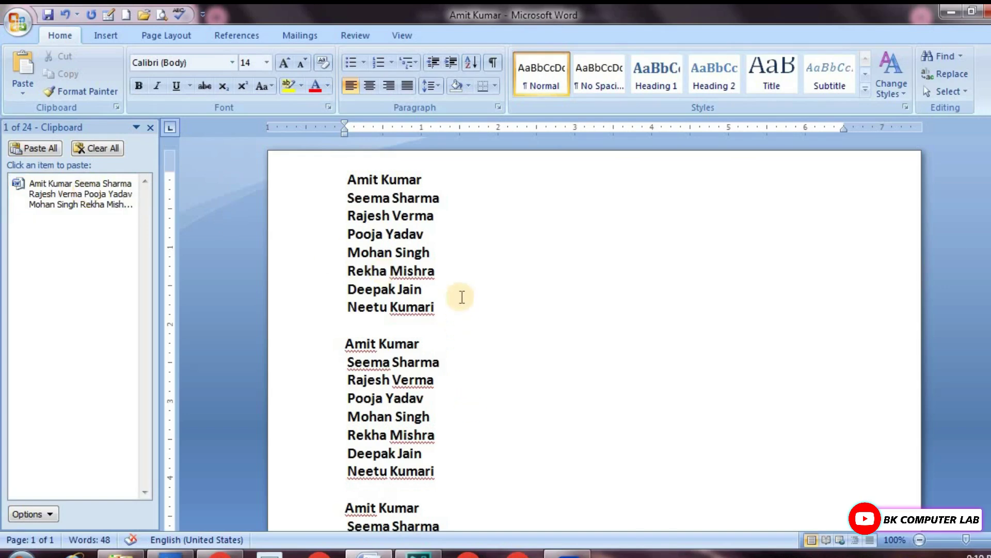
pyautogui.scroll(-3, 462, 297)
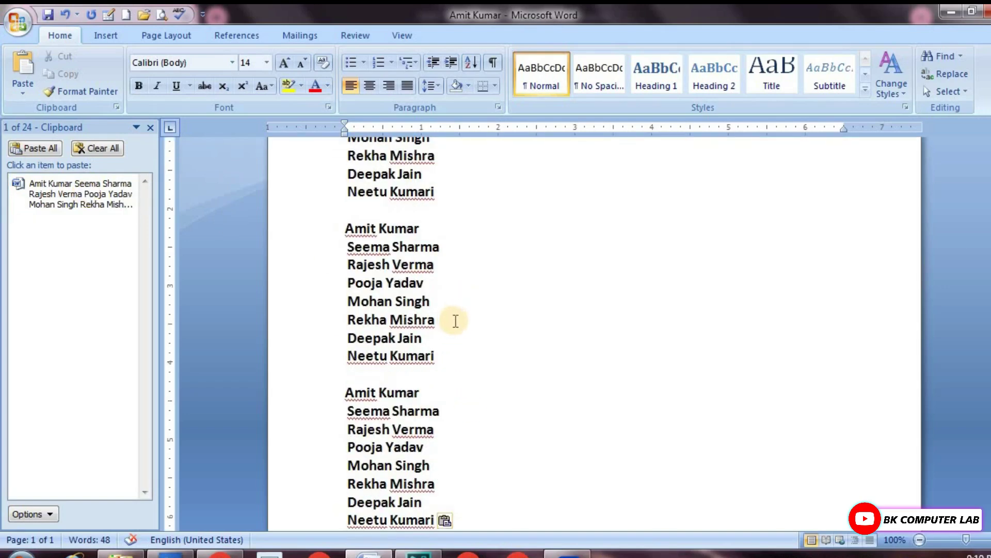
pyautogui.scroll(-1, 455, 320)
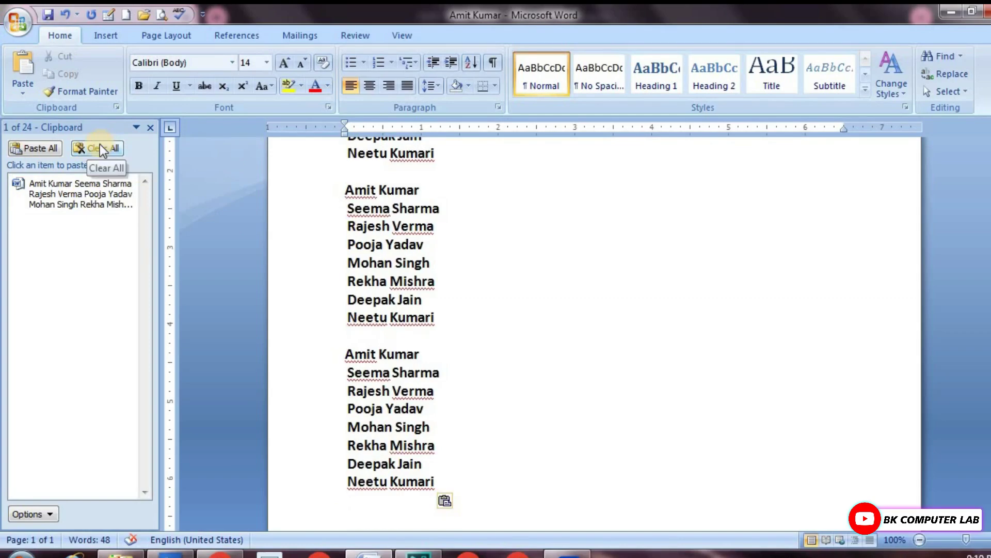
# Clear the Office Clipboard and delete both pasted copies of the name list, keeping only the original.
pyautogui.click(108, 148)
pyautogui.scroll(-2, 483, 426)
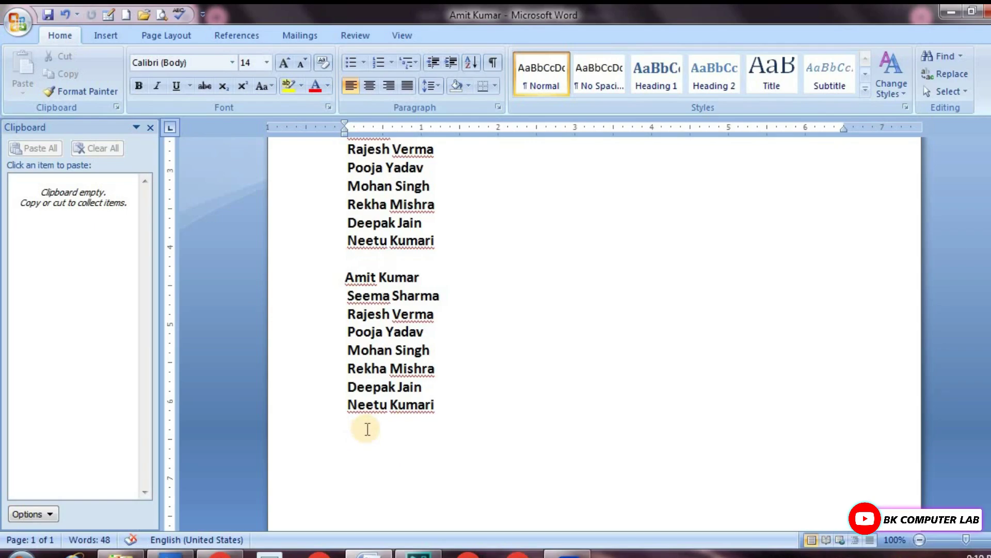
pyautogui.scroll(2, 395, 425)
pyautogui.moveTo(455, 492); pyautogui.dragTo(288, 196)
pyautogui.press('Delete')
pyautogui.scroll(2, 417, 232)
pyautogui.scroll(1, 417, 233)
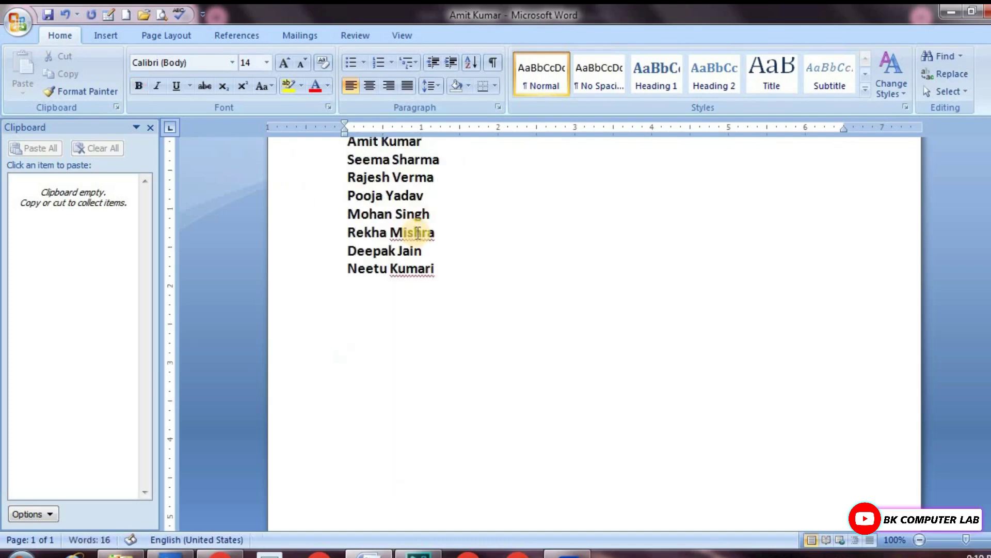
# Paste a copy of the list's last name on the line directly below it and clear the Office Clipboard.
pyautogui.moveTo(440, 269); pyautogui.dragTo(346, 266)
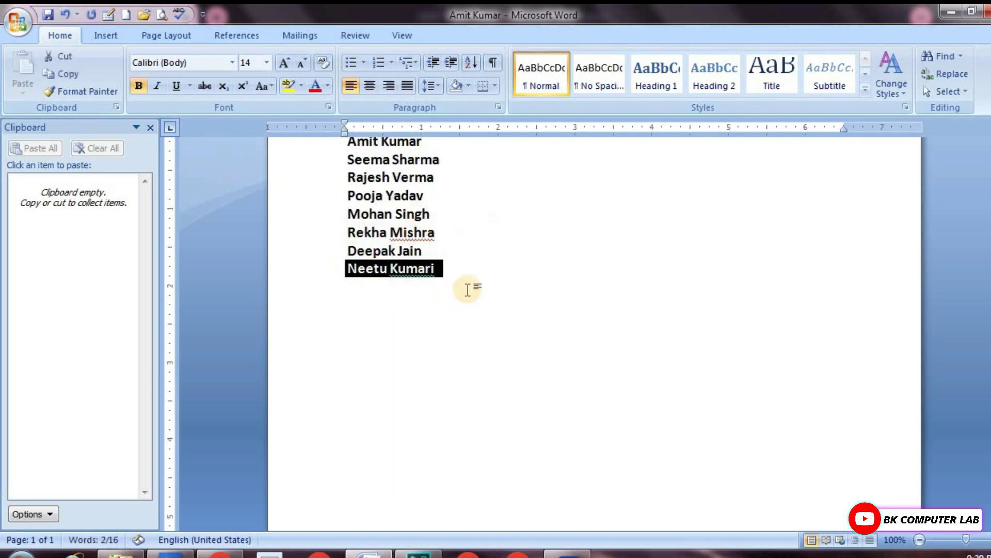
pyautogui.hotkey('ctrl', 'c')
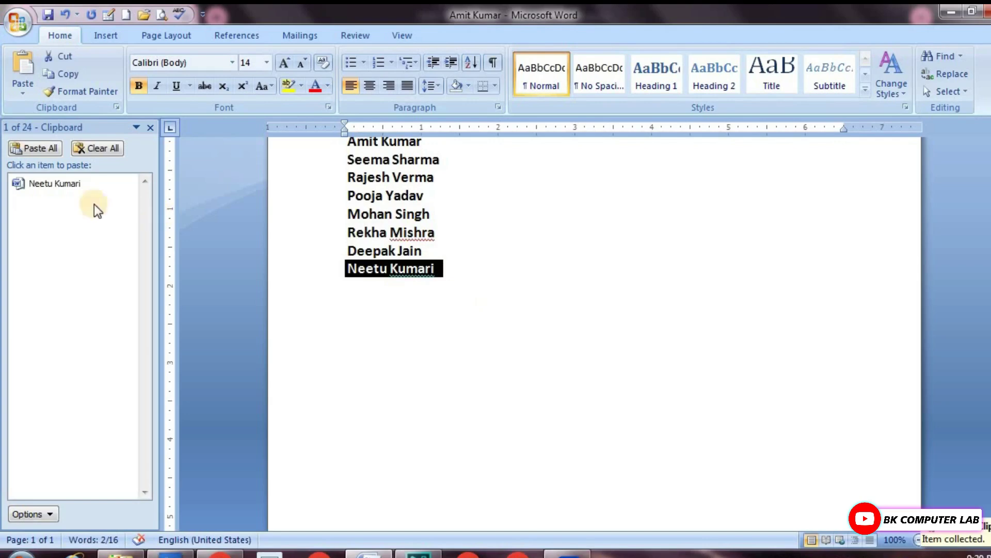
pyautogui.click(492, 288)
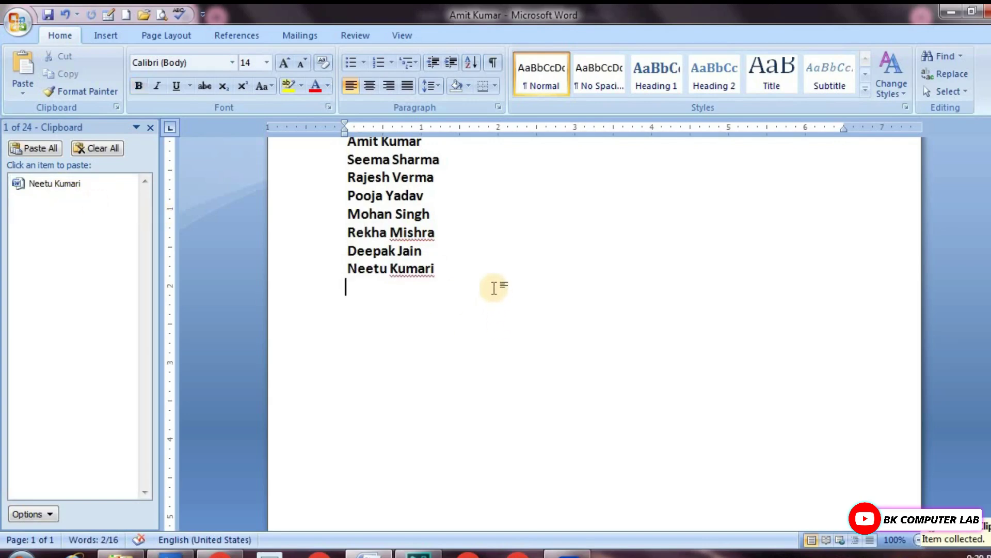
pyautogui.hotkey('ctrl', 'v')
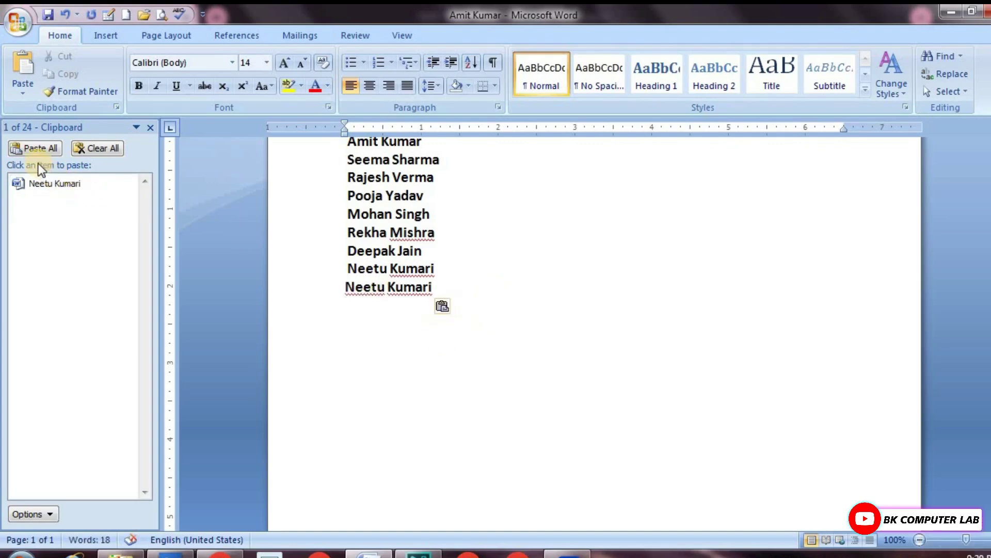
pyautogui.click(94, 148)
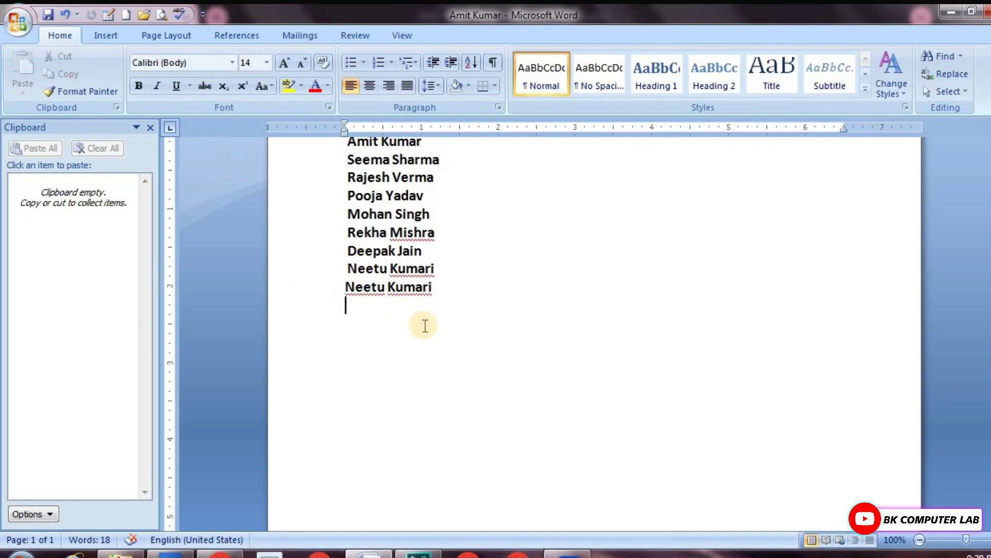
# Copy the complete nine-line name list and paste it below the original, leaving blank lines between them.
pyautogui.scroll(1, 424, 326)
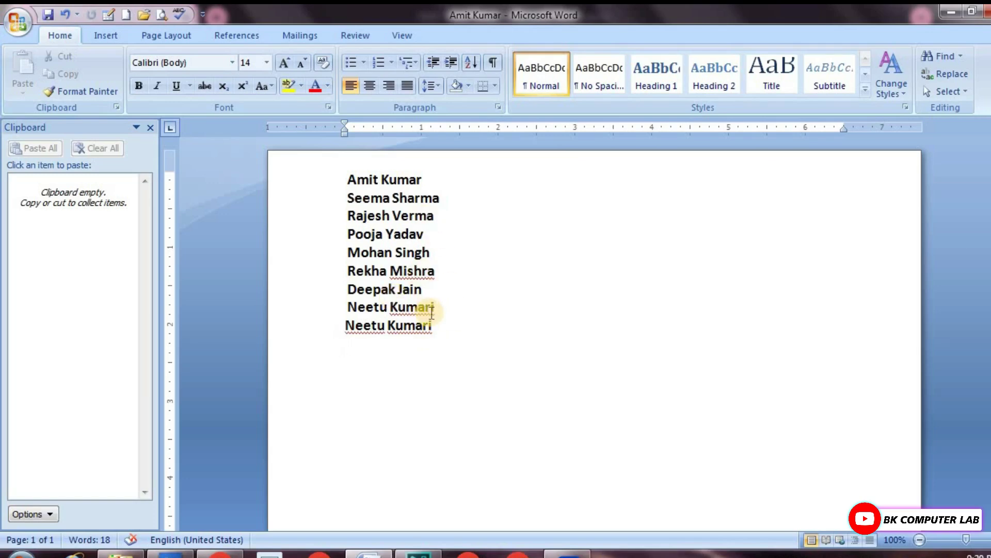
pyautogui.moveTo(433, 327); pyautogui.dragTo(342, 200)
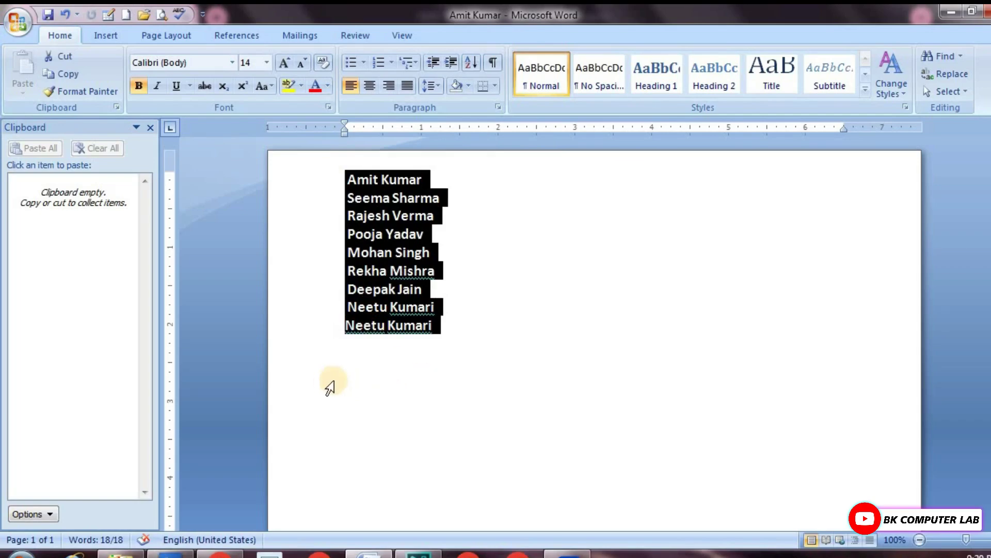
pyautogui.hotkey('ctrl', 'c')
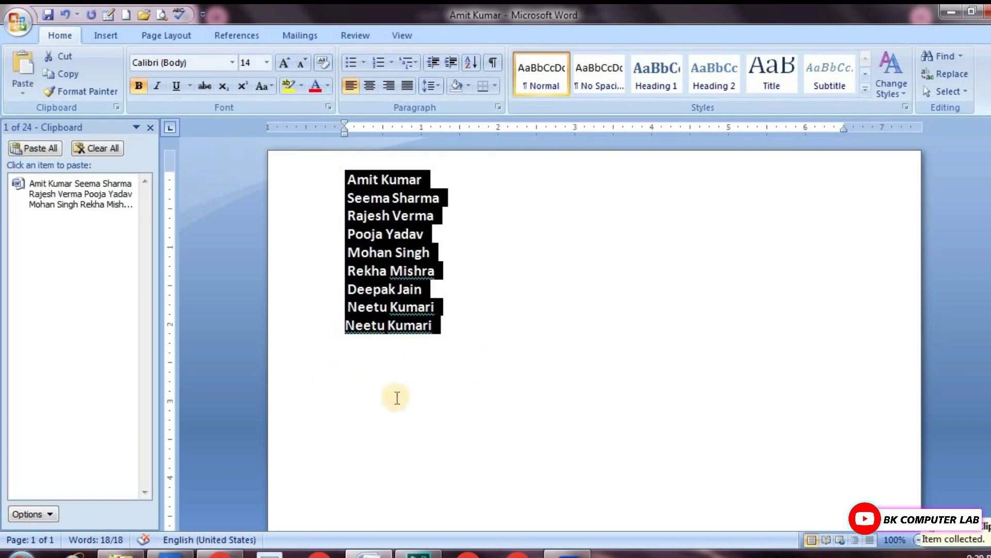
pyautogui.click(363, 377)
pyautogui.hotkey('ctrl', 'v')
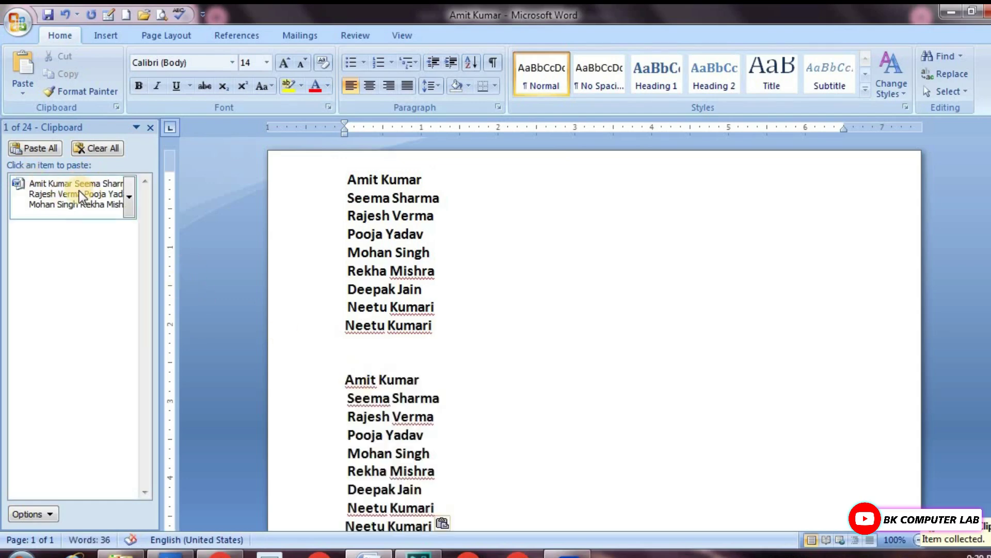
pyautogui.scroll(-2, 372, 332)
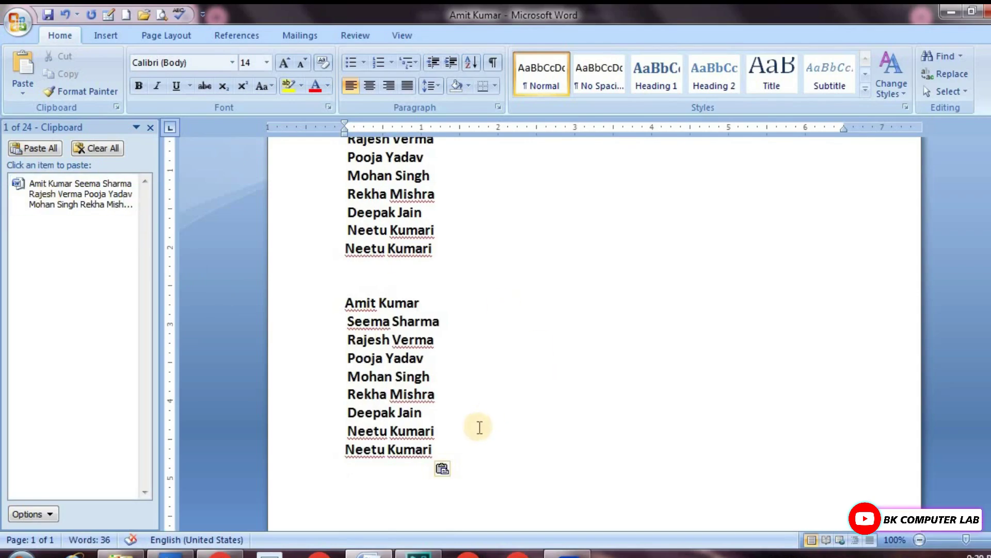
# Delete the pasted copy of the nine-line name list and clear the Office Clipboard.
pyautogui.scroll(-1, 481, 425)
pyautogui.moveTo(458, 420); pyautogui.dragTo(327, 268)
pyautogui.press('Delete')
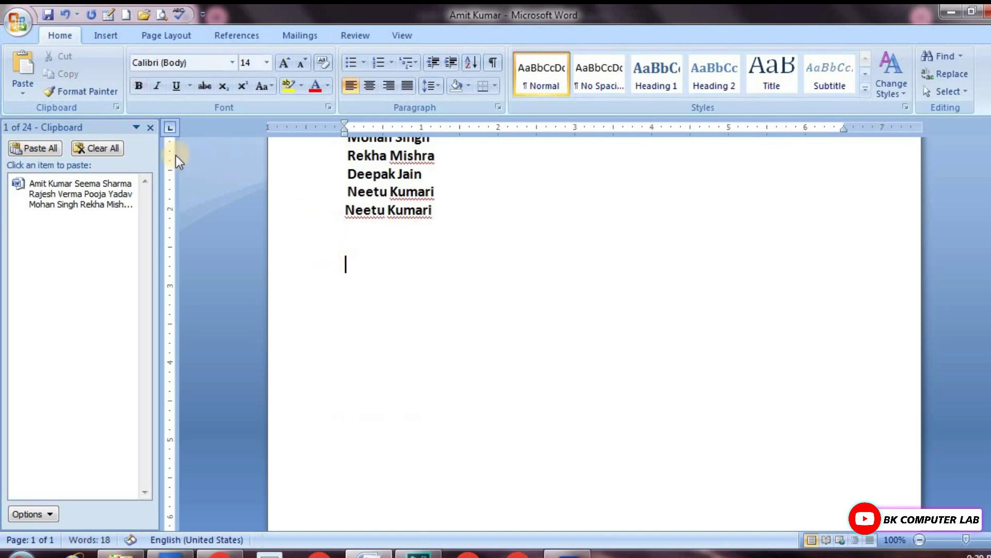
pyautogui.click(104, 148)
pyautogui.click(398, 240)
pyautogui.scroll(3, 452, 243)
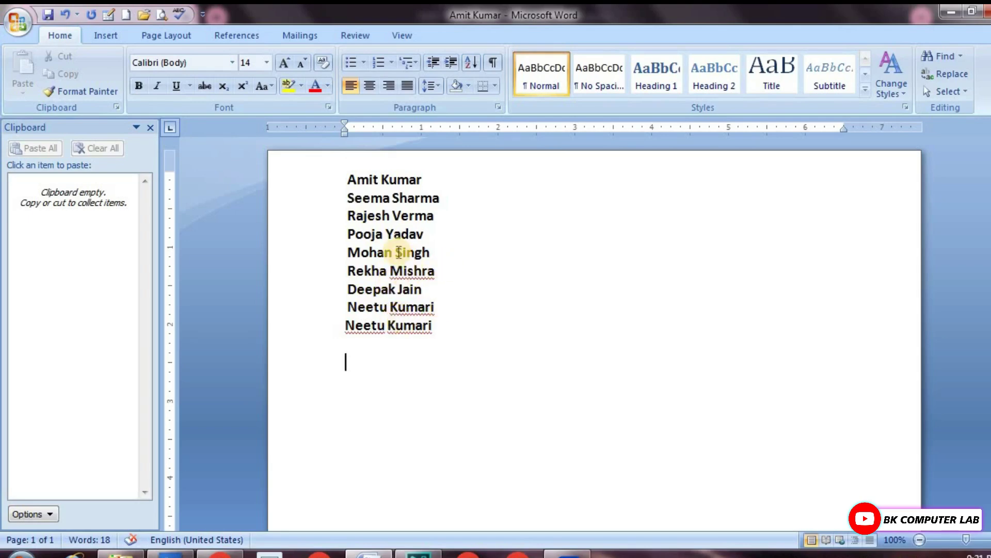
# Copy each of the nine names separately from first to last, collecting them as individual Office Clipboard items.
pyautogui.moveTo(433, 233); pyautogui.dragTo(346, 234)
pyautogui.click(371, 383)
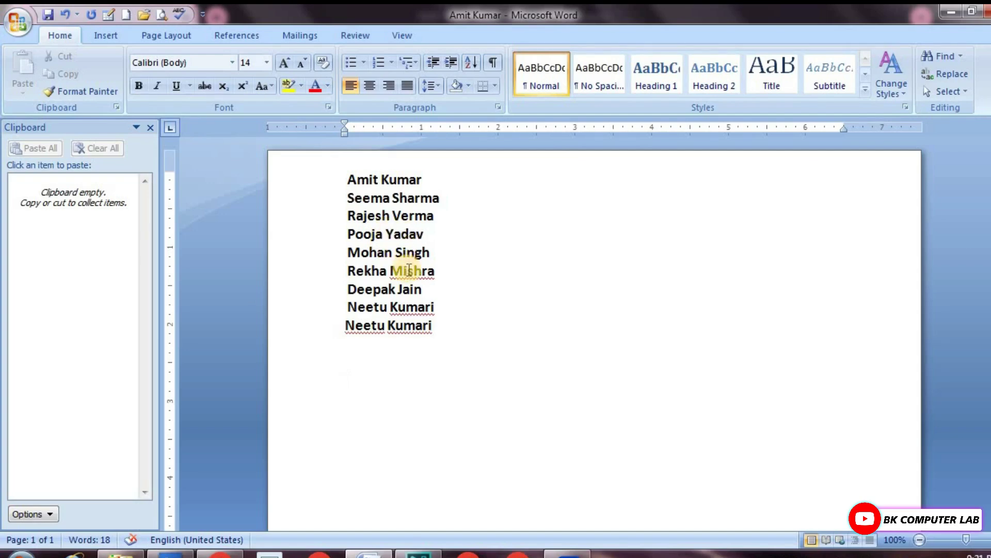
pyautogui.moveTo(434, 175); pyautogui.dragTo(341, 179)
pyautogui.hotkey('ctrl', 'c')
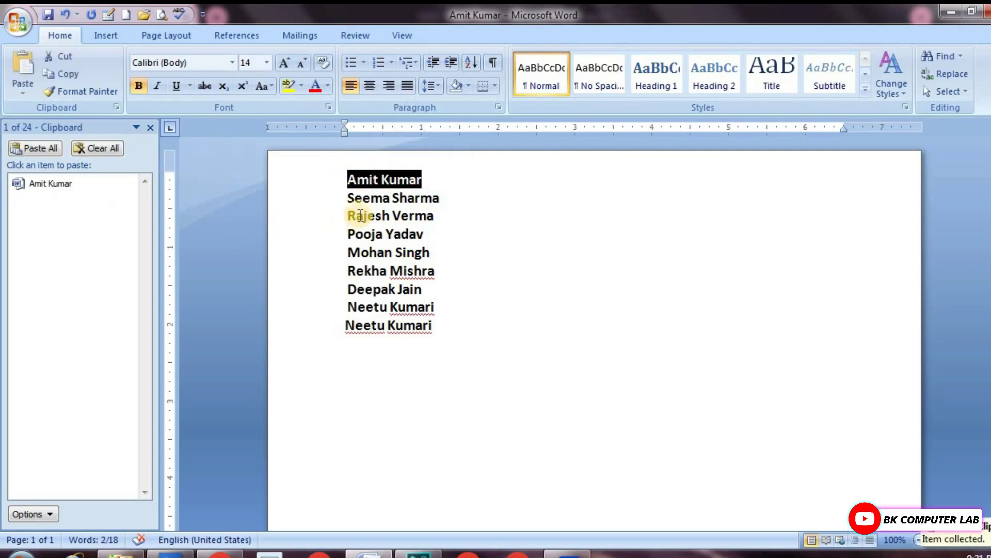
pyautogui.moveTo(439, 198); pyautogui.dragTo(352, 203)
pyautogui.hotkey('ctrl', 'c')
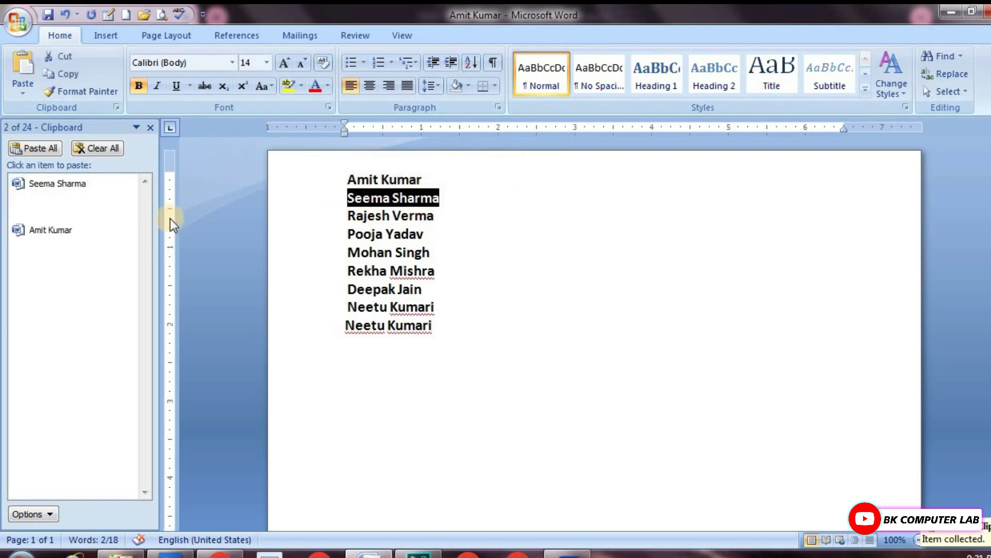
pyautogui.moveTo(435, 217); pyautogui.dragTo(358, 219)
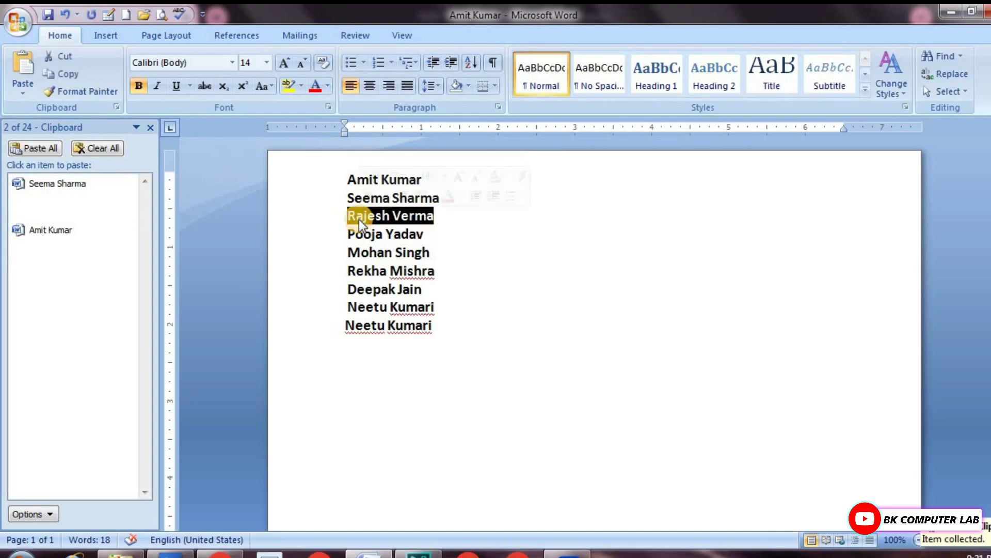
pyautogui.hotkey('ctrl', 'c')
pyautogui.moveTo(439, 237); pyautogui.dragTo(367, 237)
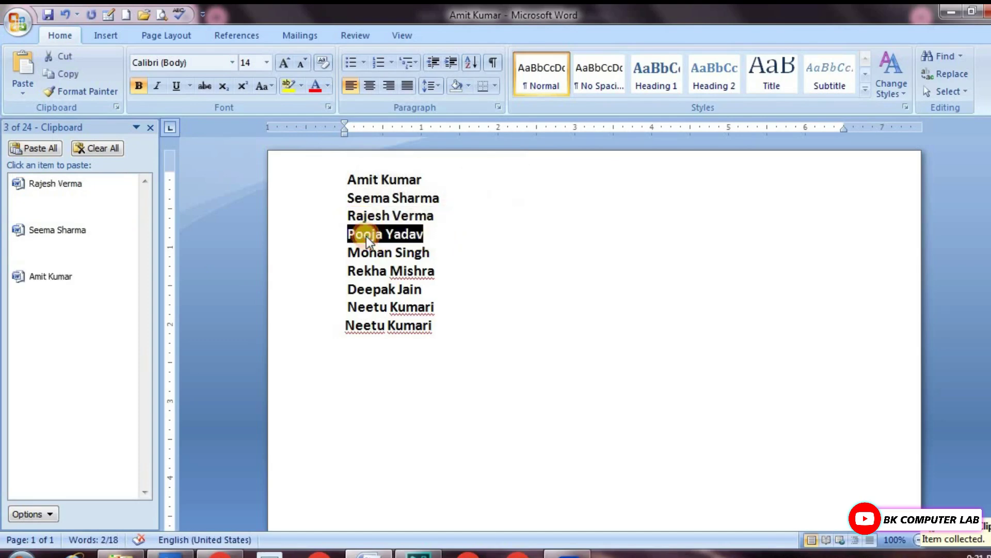
pyautogui.hotkey('ctrl', 'c')
pyautogui.moveTo(445, 256); pyautogui.dragTo(354, 253)
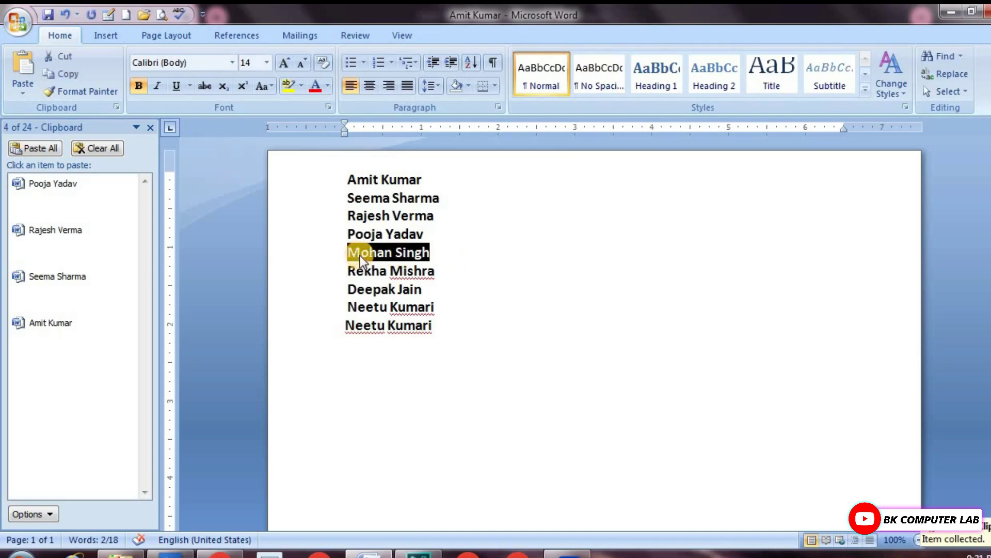
pyautogui.hotkey('ctrl', 'c')
pyautogui.moveTo(437, 271); pyautogui.dragTo(364, 271)
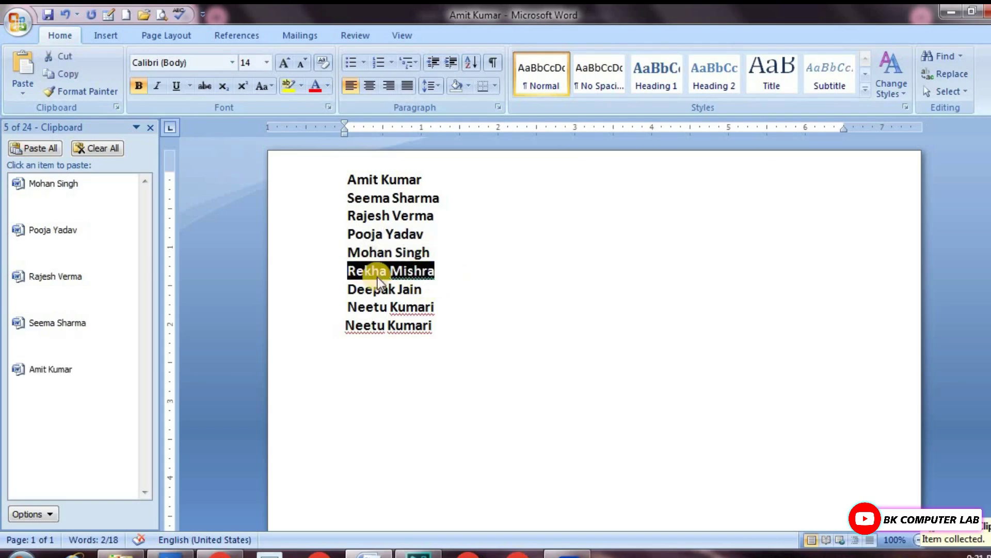
pyautogui.hotkey('ctrl', 'c')
pyautogui.moveTo(422, 290); pyautogui.dragTo(356, 293)
pyautogui.hotkey('ctrl', 'c')
pyautogui.moveTo(437, 308); pyautogui.dragTo(349, 307)
pyautogui.hotkey('ctrl', 'c')
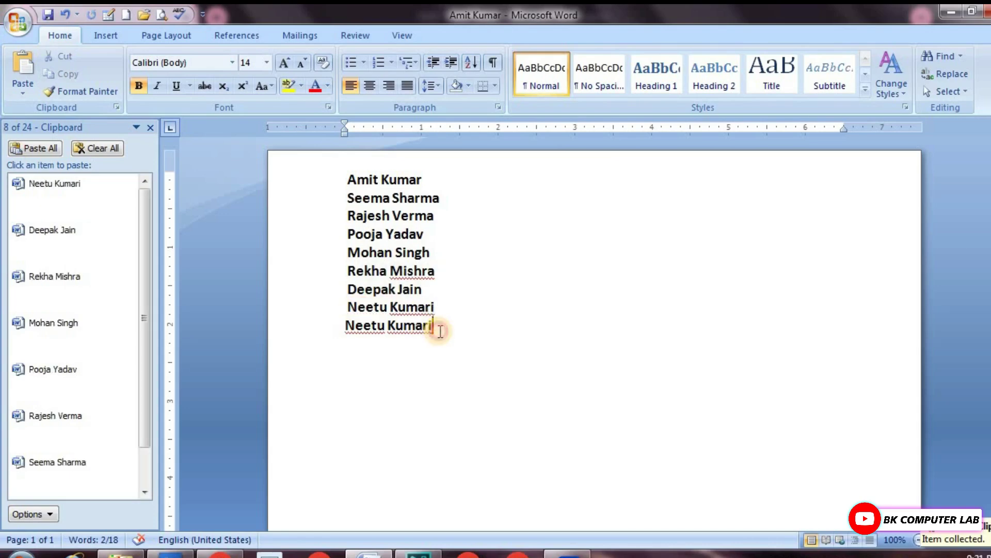
pyautogui.moveTo(438, 327); pyautogui.dragTo(353, 327)
pyautogui.hotkey('ctrl', 'c')
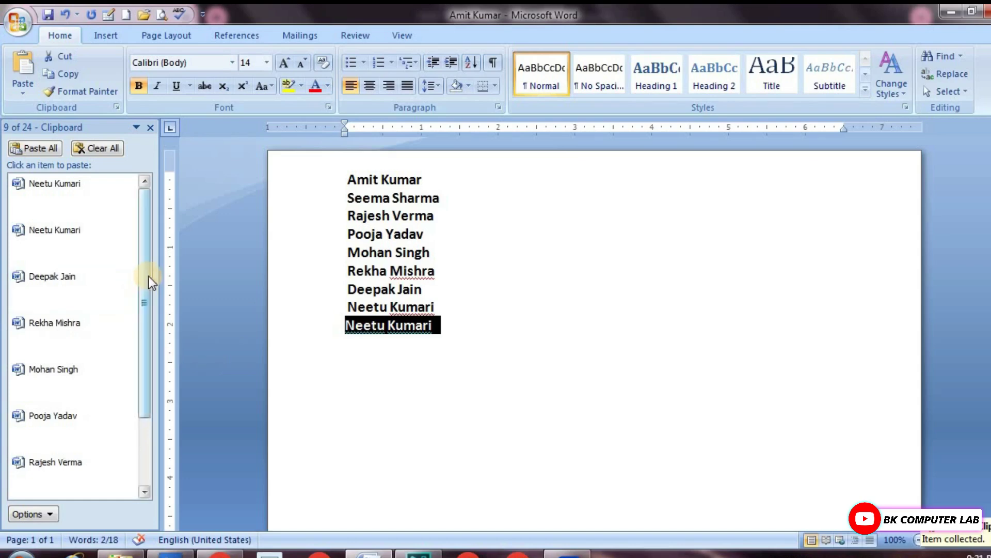
# Paste the list's fourth name from the Office Clipboard below the list and its third name on the following line.
pyautogui.click(427, 372)
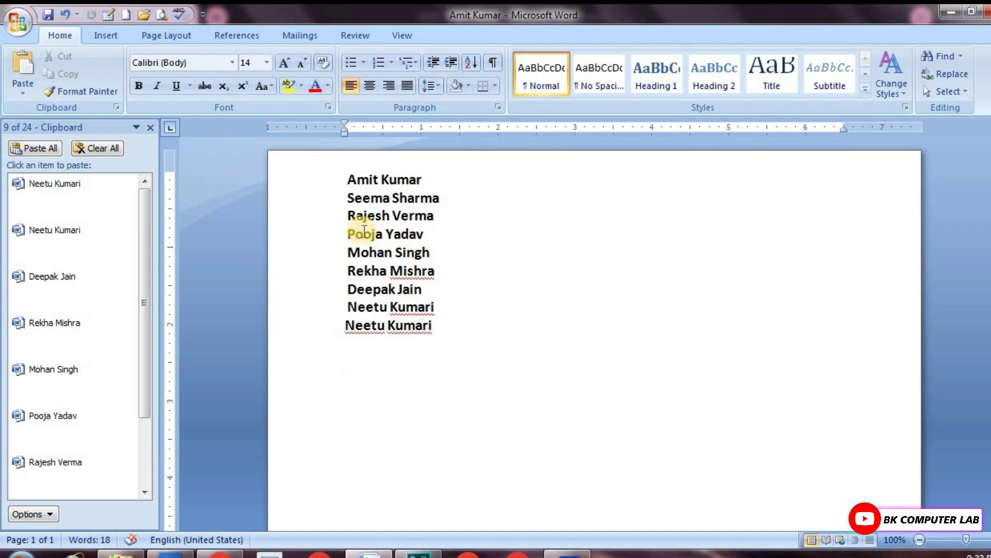
pyautogui.doubleClick(378, 379)
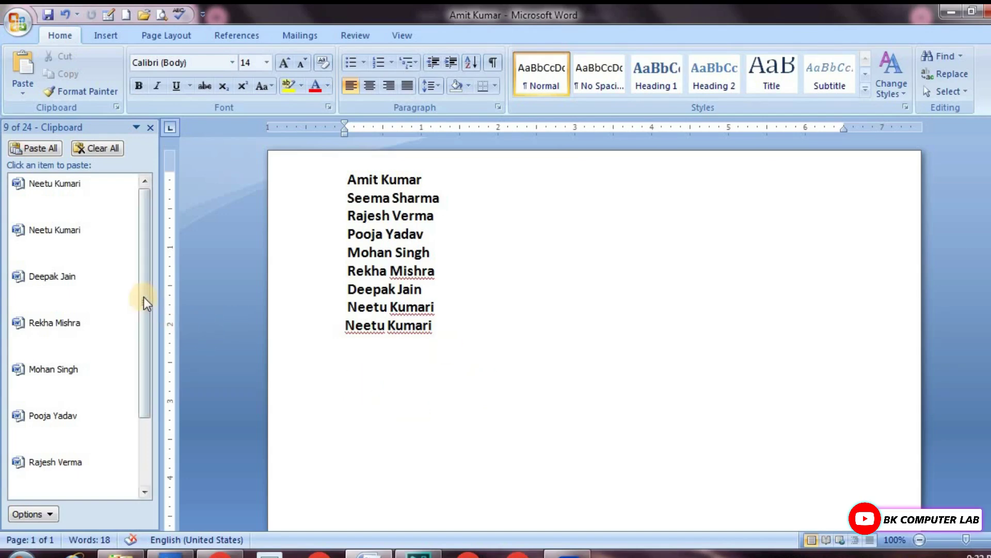
pyautogui.moveTo(145, 302); pyautogui.dragTo(138, 389)
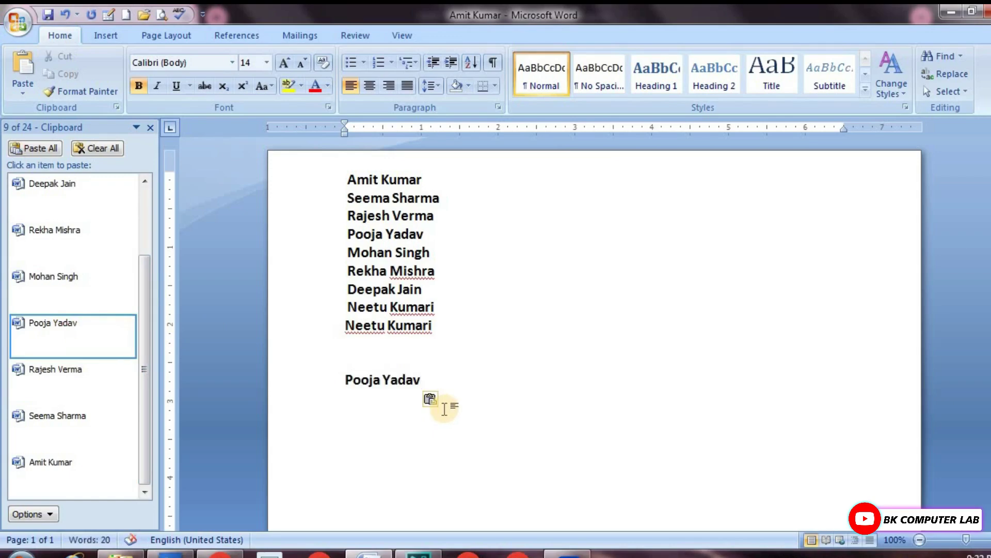
pyautogui.press('Return')
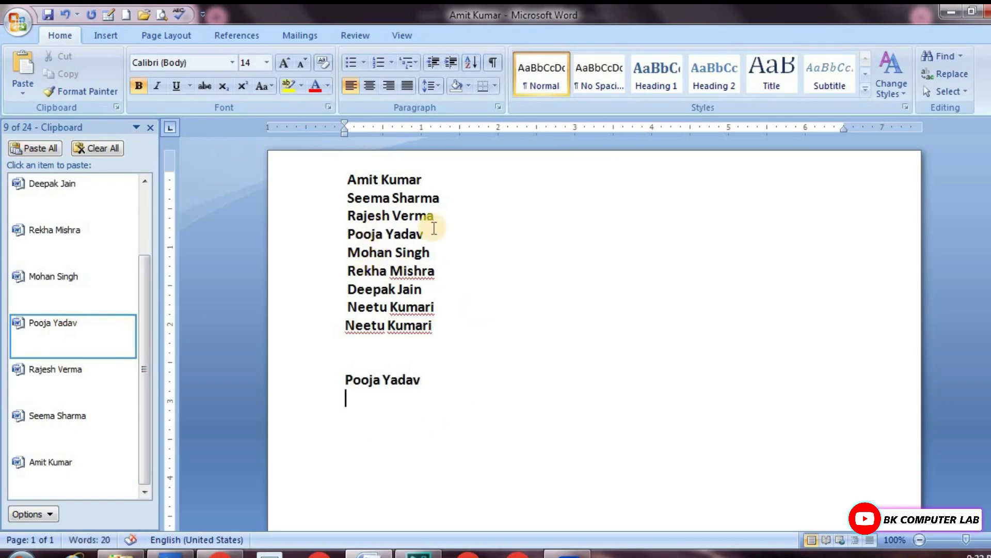
pyautogui.click(59, 370)
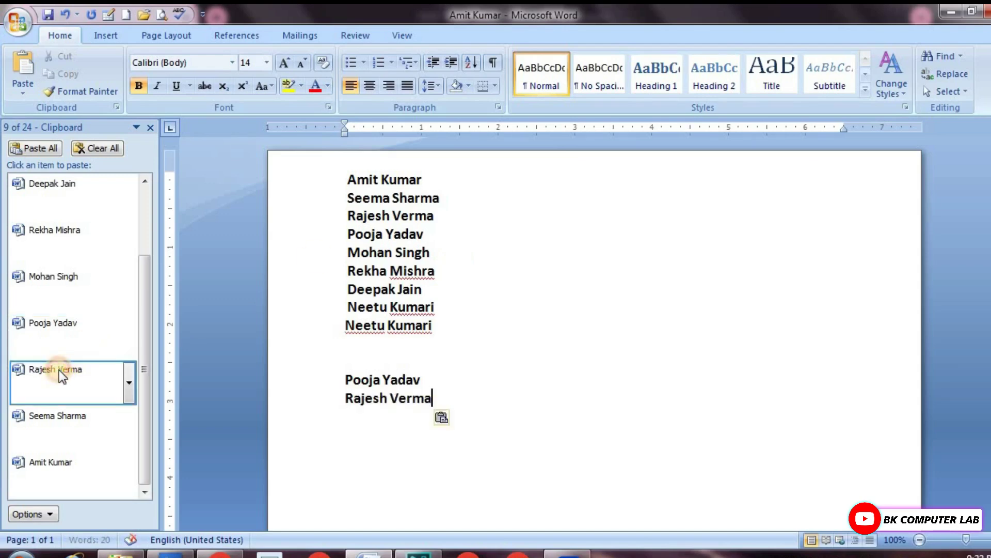
# Append the list's sixth, fifth, eighth and seventh names from the Office Clipboard to the same line, in that order.
pyautogui.click(64, 231)
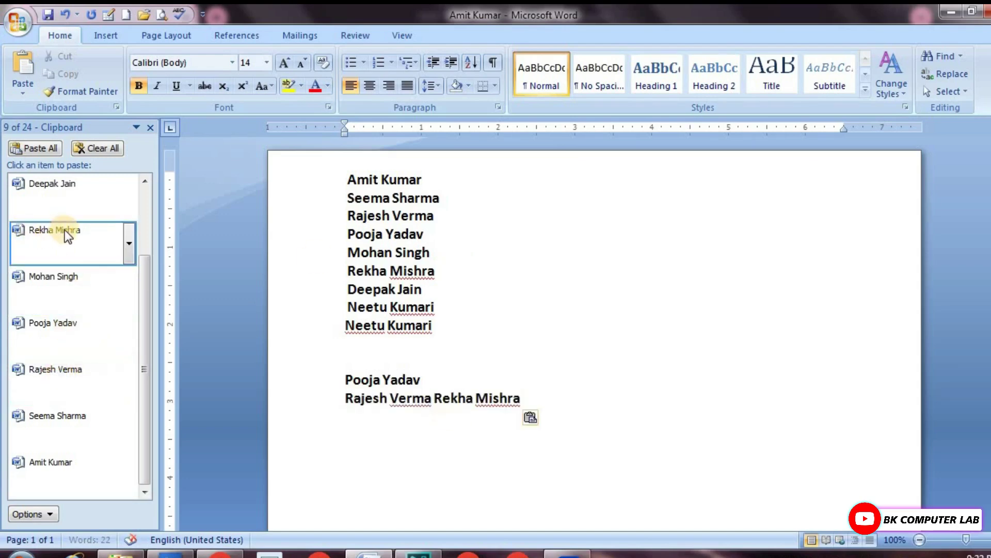
pyautogui.click(55, 282)
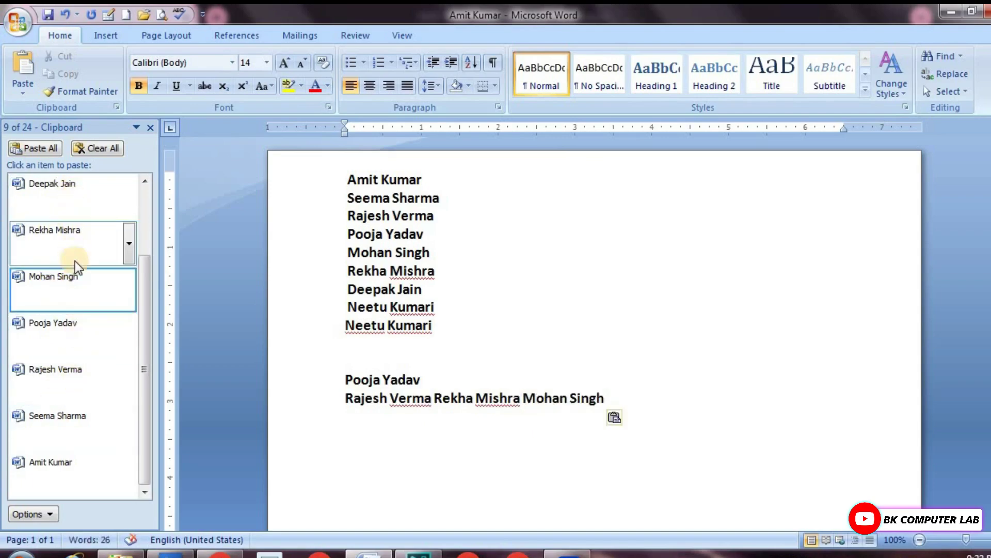
pyautogui.moveTo(148, 297); pyautogui.dragTo(148, 222)
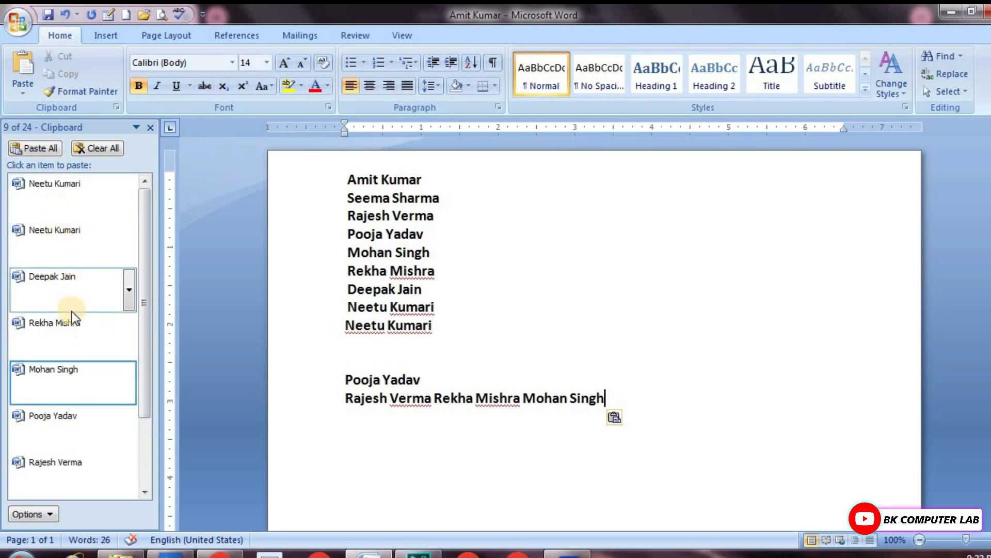
pyautogui.click(64, 228)
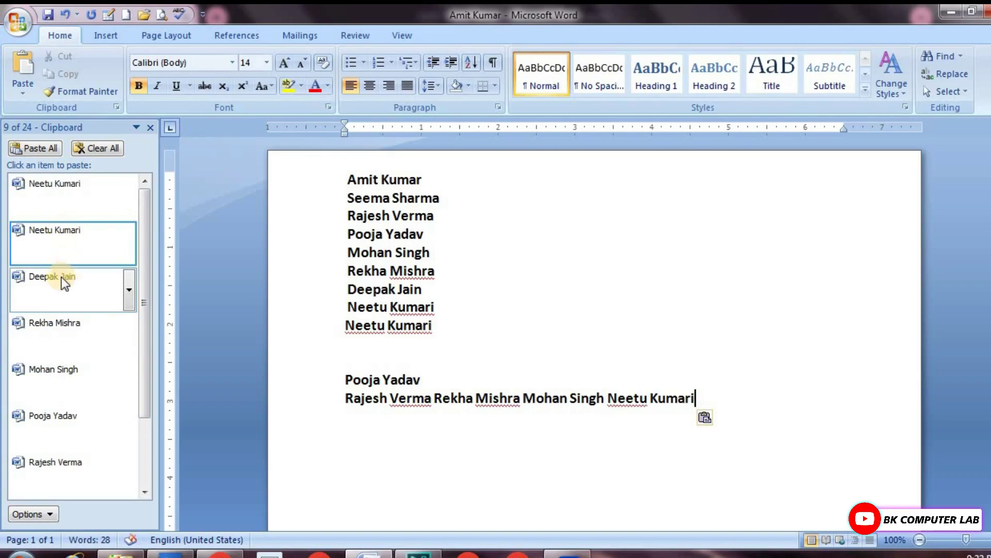
pyautogui.click(99, 288)
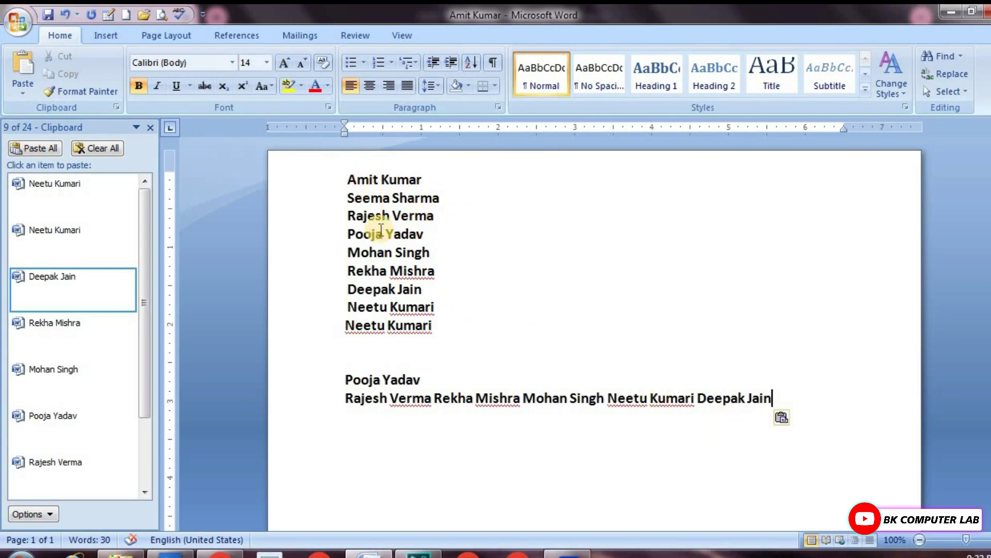
pyautogui.moveTo(433, 326); pyautogui.dragTo(326, 179)
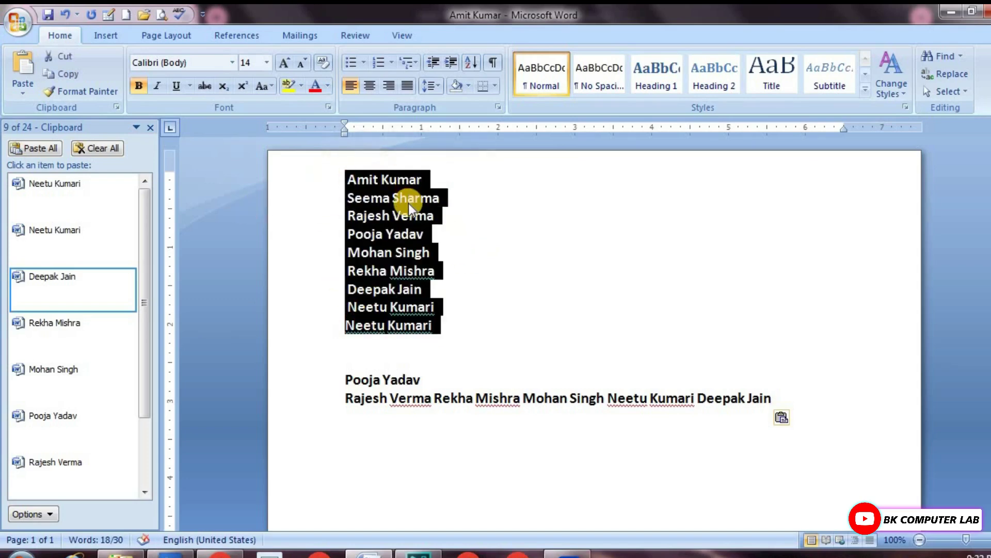
pyautogui.click(454, 305)
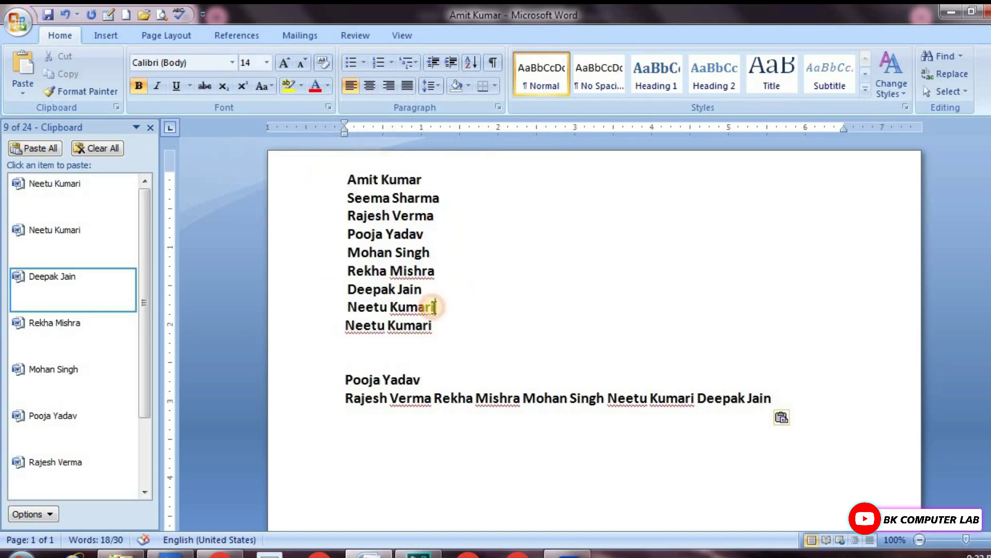
pyautogui.moveTo(443, 308); pyautogui.dragTo(343, 305)
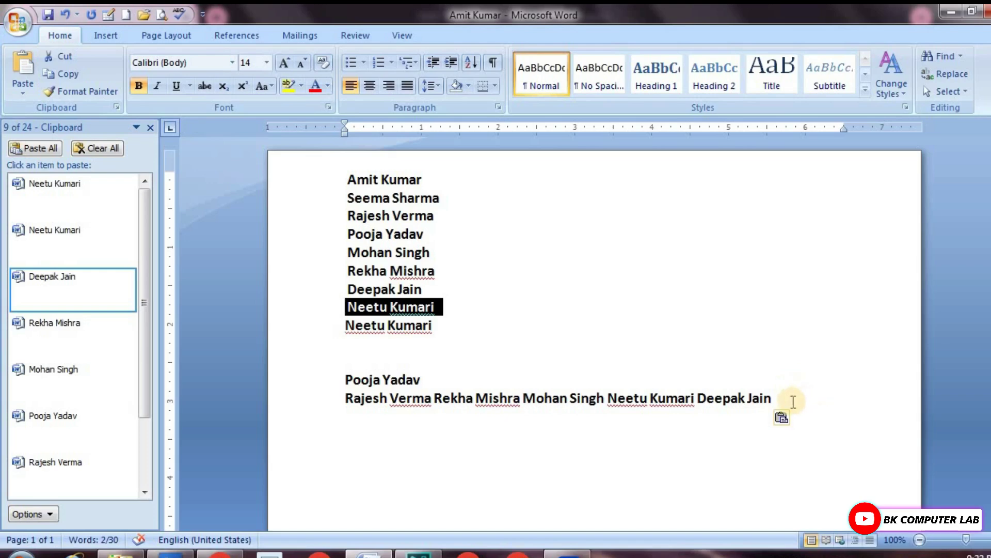
pyautogui.click(523, 378)
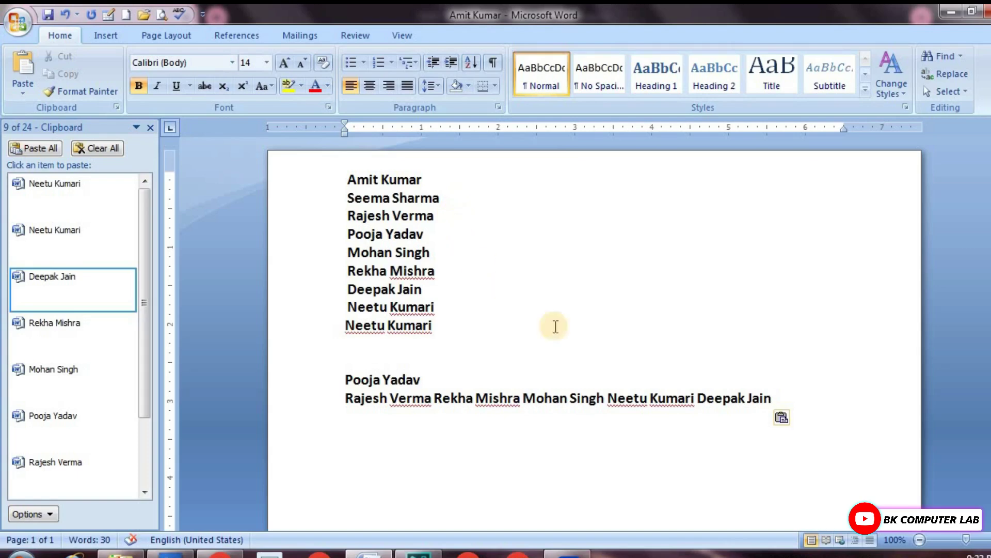
# Clear the Office Clipboard and delete the two lines of pasted names below the list.
pyautogui.click(107, 147)
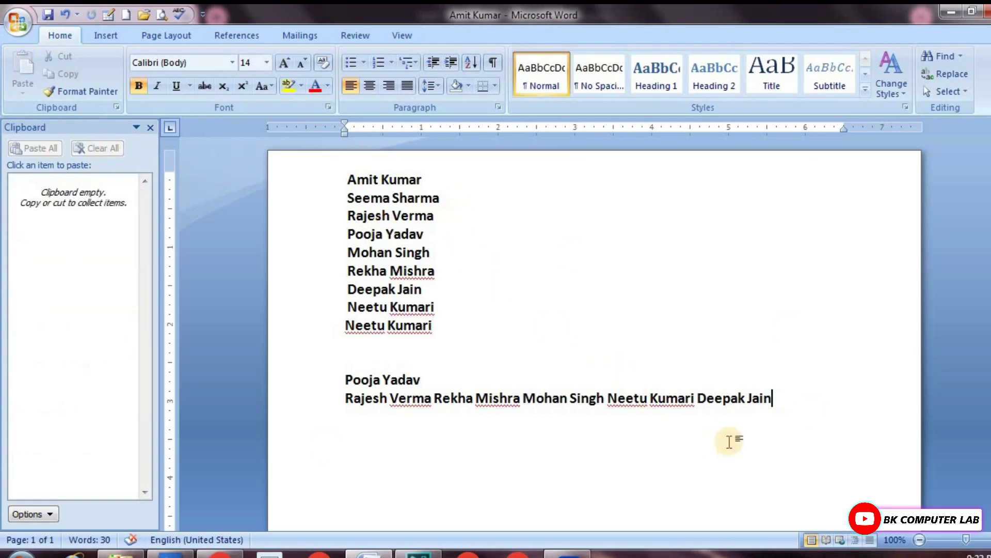
pyautogui.moveTo(781, 399); pyautogui.dragTo(350, 383)
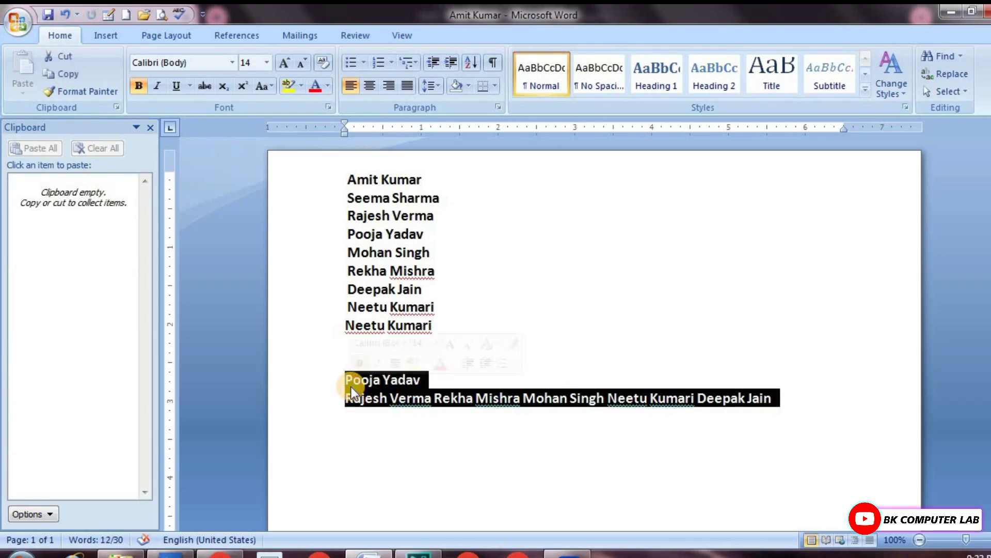
pyautogui.press('Delete')
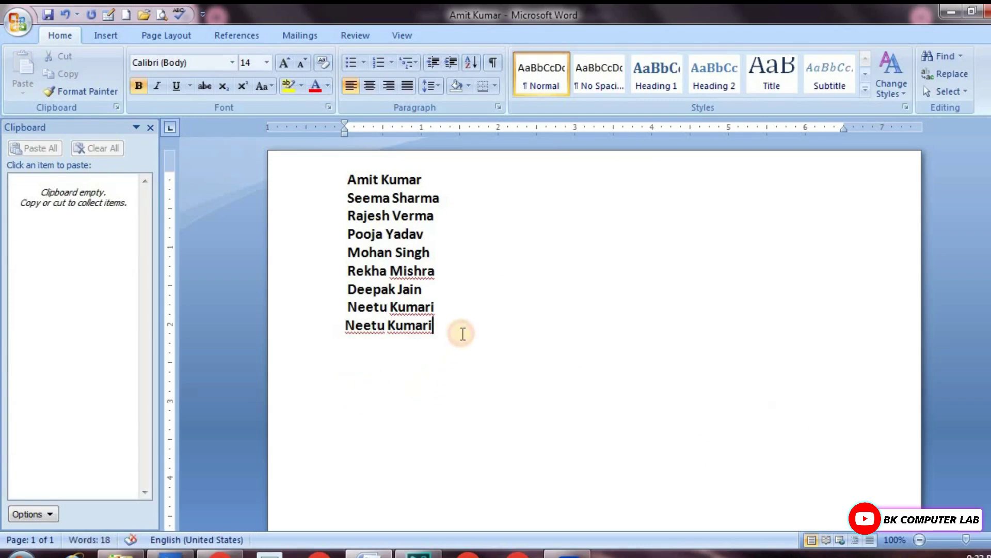
# Copy the list's ninth name and paste it below the list, leaving one blank line between.
pyautogui.moveTo(439, 326); pyautogui.dragTo(346, 326)
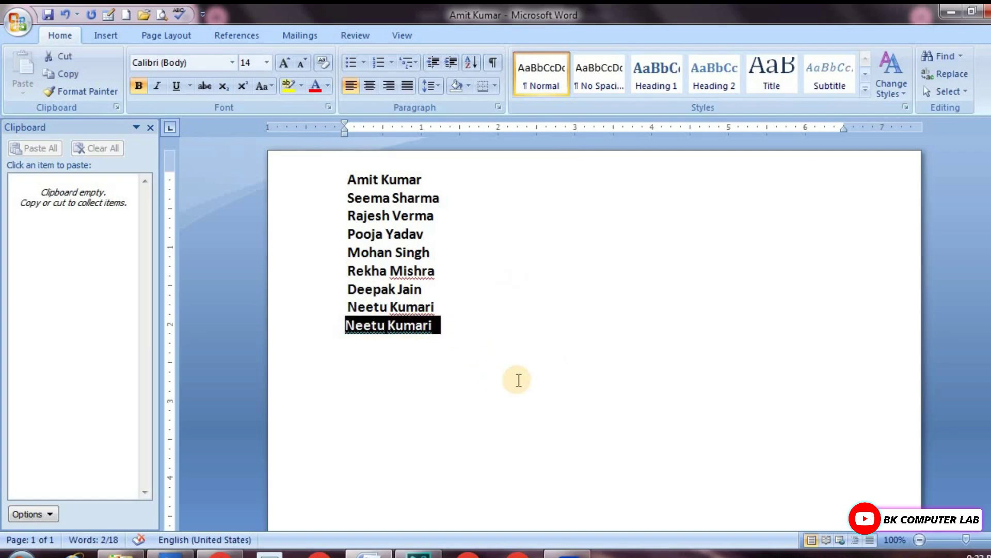
pyautogui.hotkey('ctrl', 'c')
pyautogui.click(375, 370)
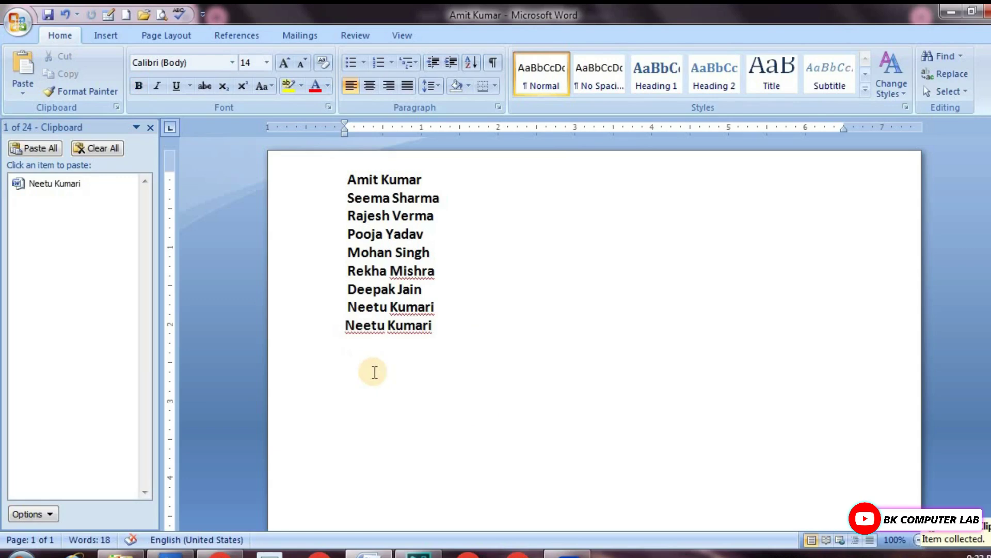
pyautogui.hotkey('ctrl', 'v')
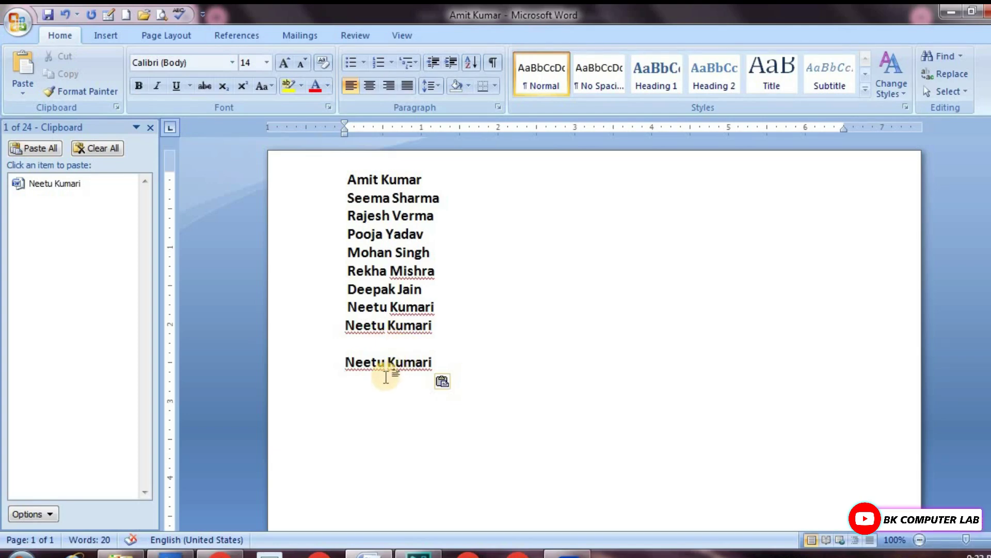
# Copy the list's seventh name and paste it twice, each on its own new line below the pasted name.
pyautogui.moveTo(441, 307); pyautogui.dragTo(347, 289)
pyautogui.hotkey('ctrl', 'c')
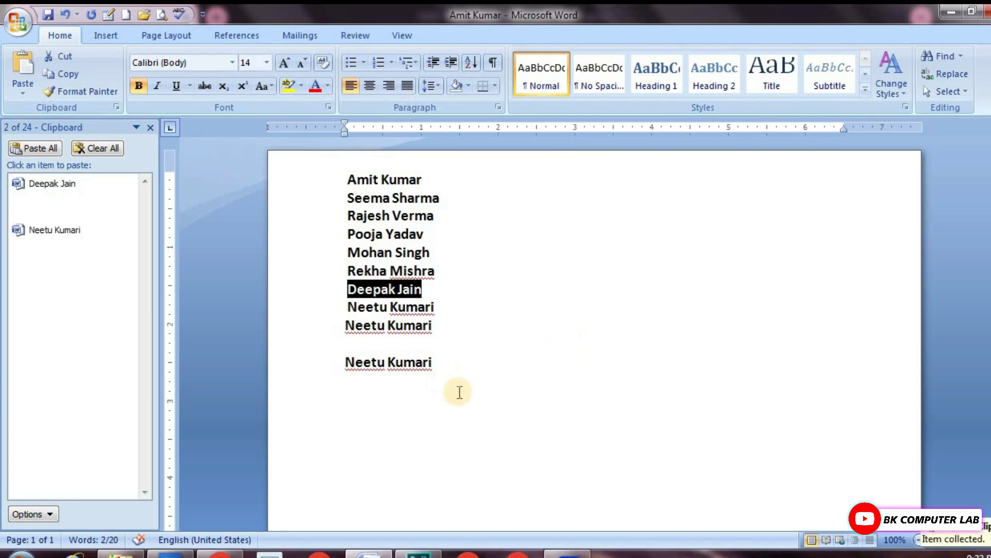
pyautogui.click(445, 362)
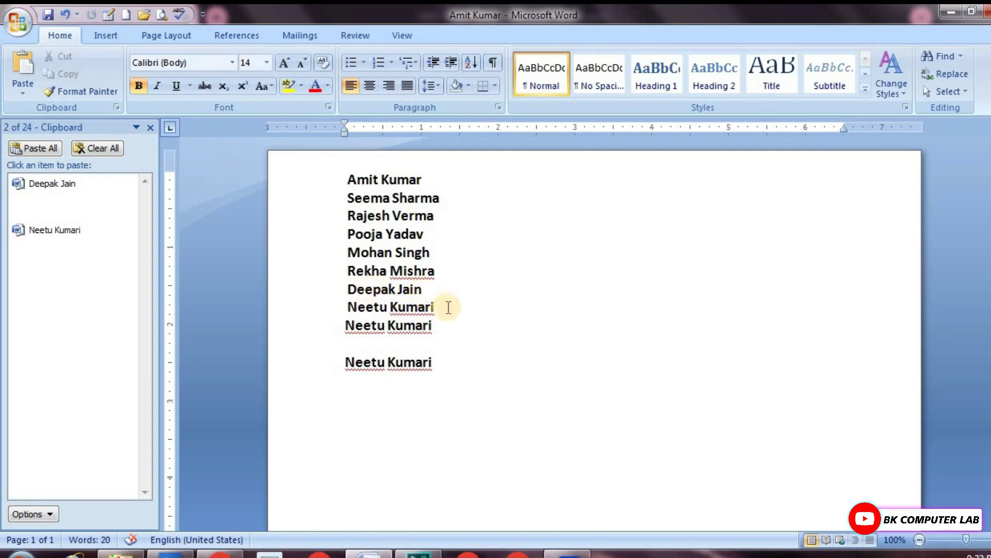
pyautogui.press('Return')
pyautogui.hotkey('ctrl', 'v')
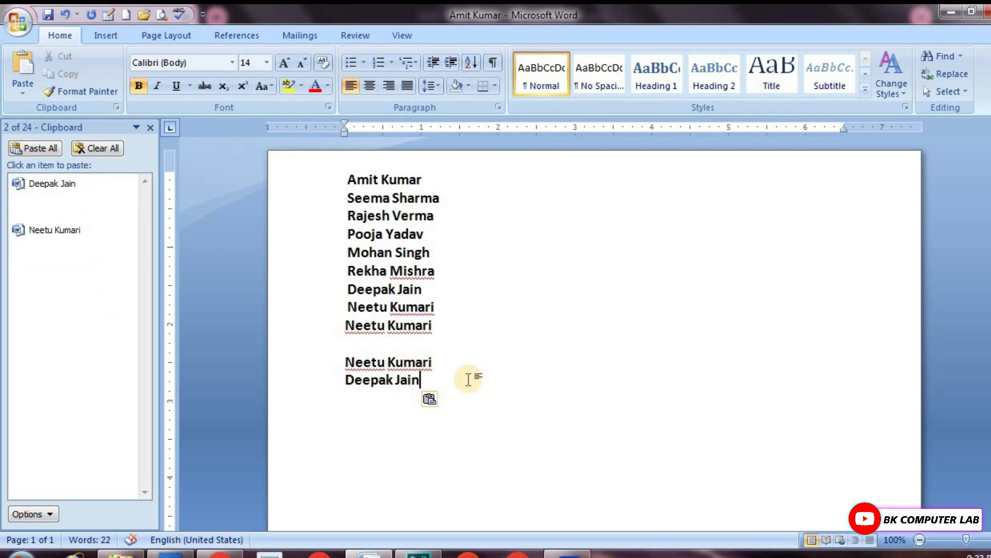
pyautogui.press('Return')
pyautogui.hotkey('ctrl', 'v')
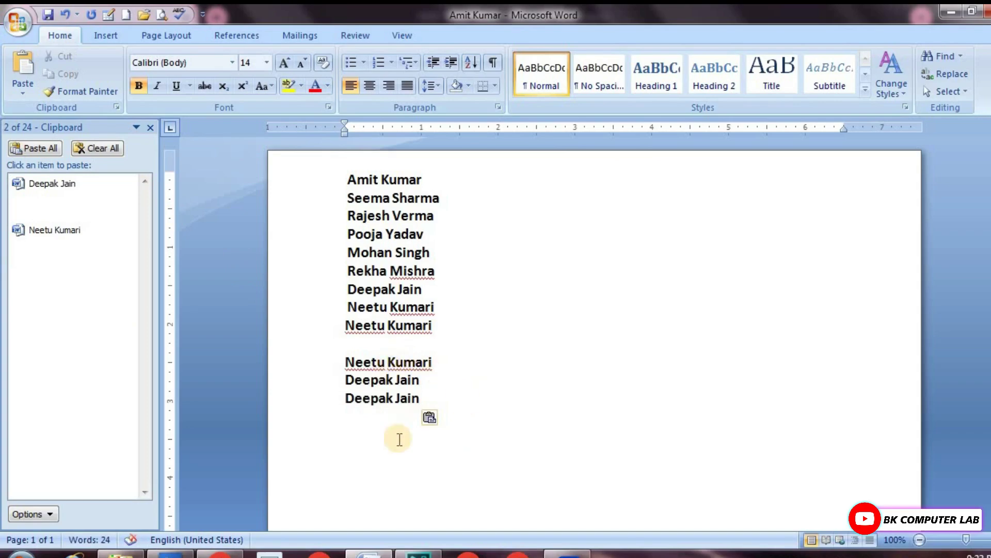
# Copy the list's ninth name and its fourth name in turn, pasting each on its own line below the pasted names.
pyautogui.moveTo(403, 325); pyautogui.dragTo(360, 328)
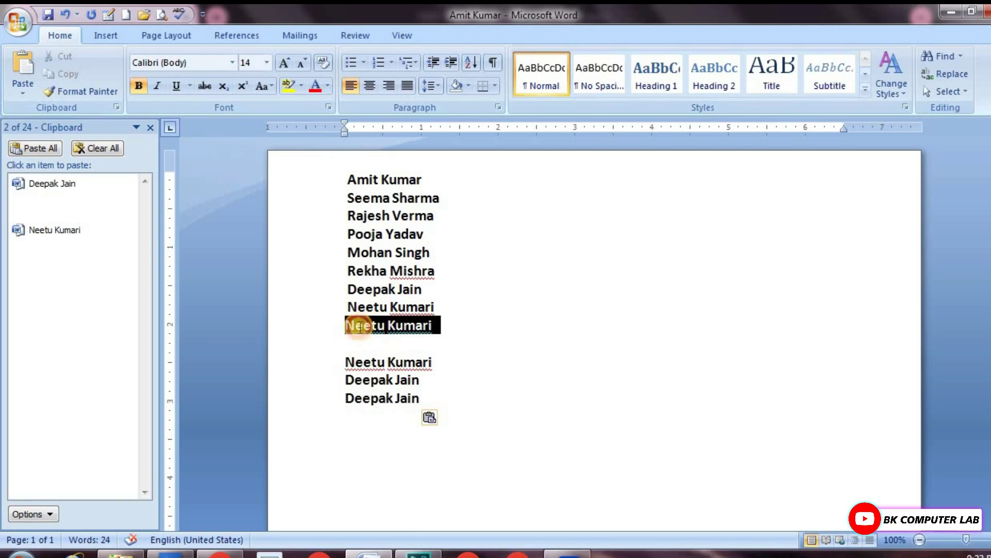
pyautogui.hotkey('ctrl', 'c')
pyautogui.click(438, 402)
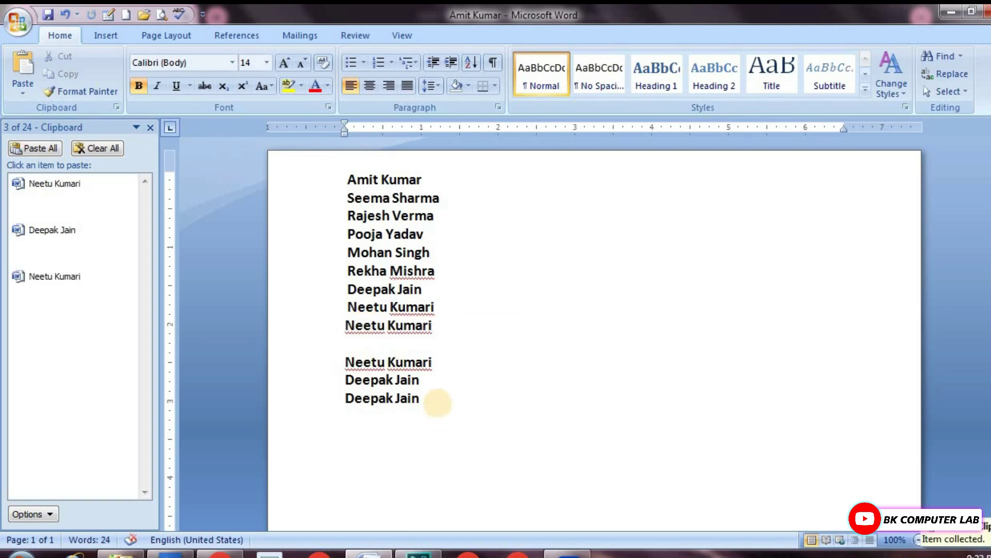
pyautogui.hotkey('ctrl', 'v')
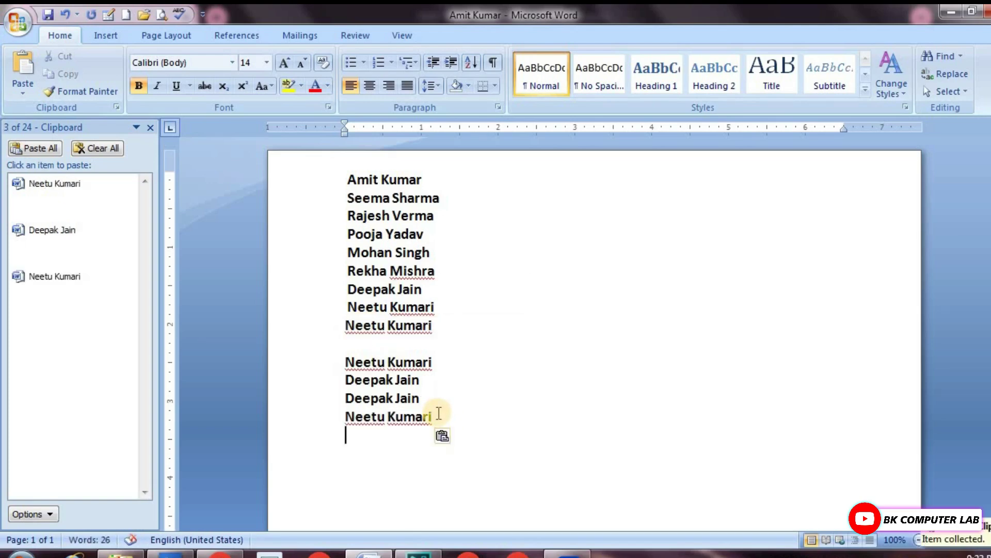
pyautogui.moveTo(424, 234); pyautogui.dragTo(352, 236)
pyautogui.hotkey('ctrl', 'c')
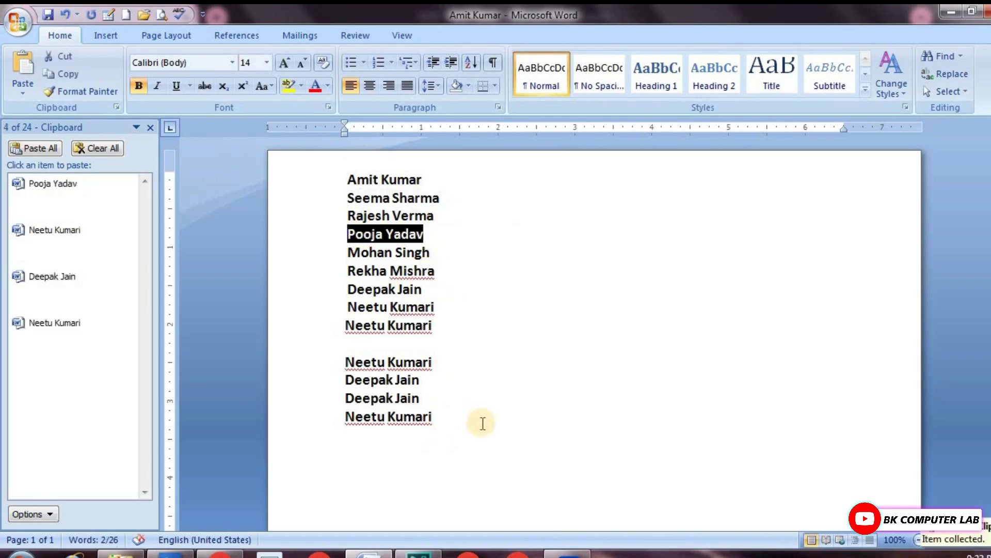
pyautogui.click(481, 422)
pyautogui.hotkey('ctrl', 'v')
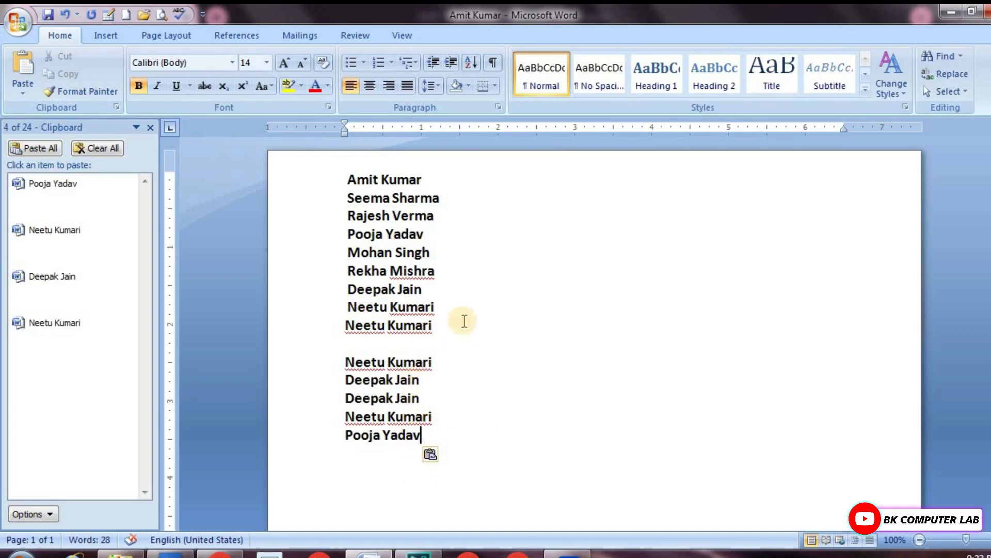
# Copy the list's ninth name again and add a new line below the pasted names.
pyautogui.moveTo(440, 327); pyautogui.dragTo(359, 330)
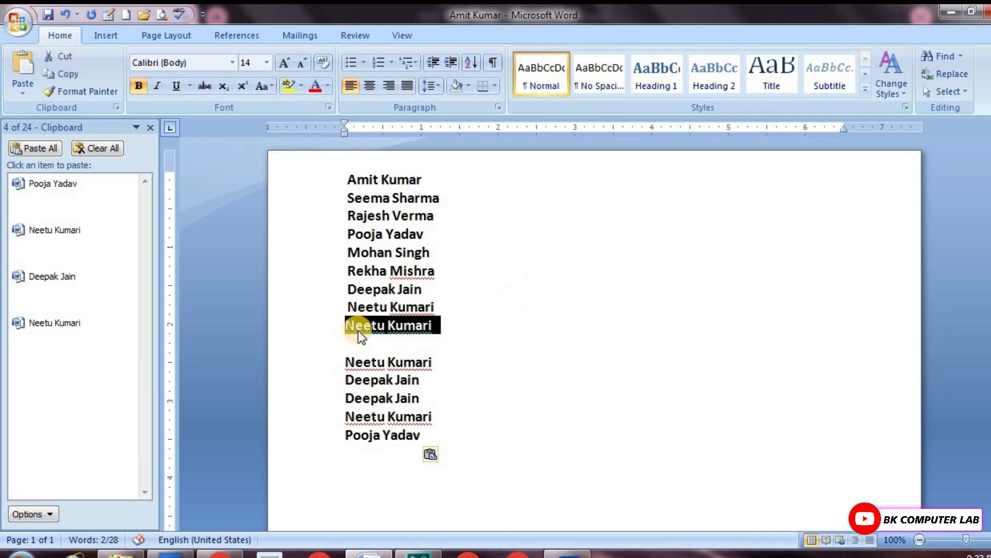
pyautogui.hotkey('ctrl', 'c')
pyautogui.click(443, 435)
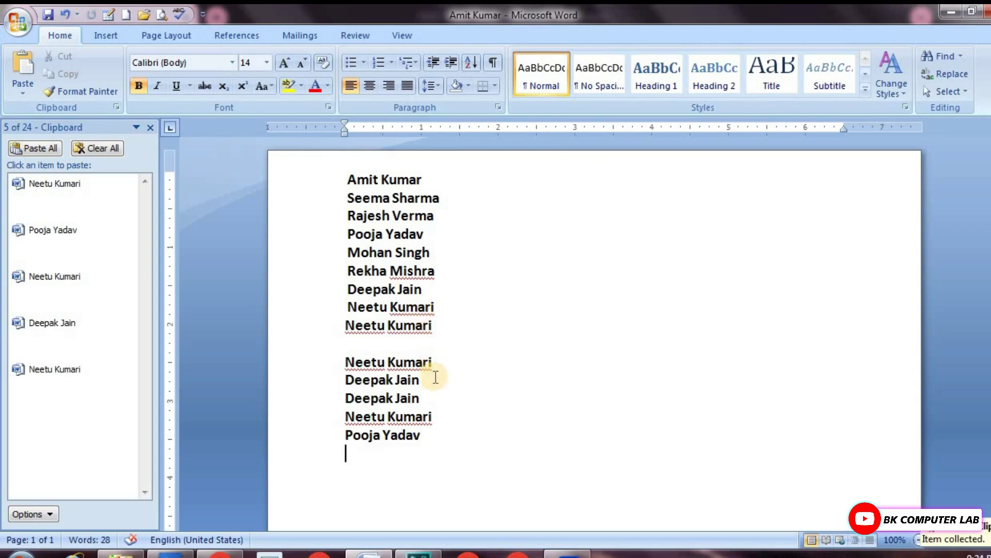
pyautogui.press('Return')
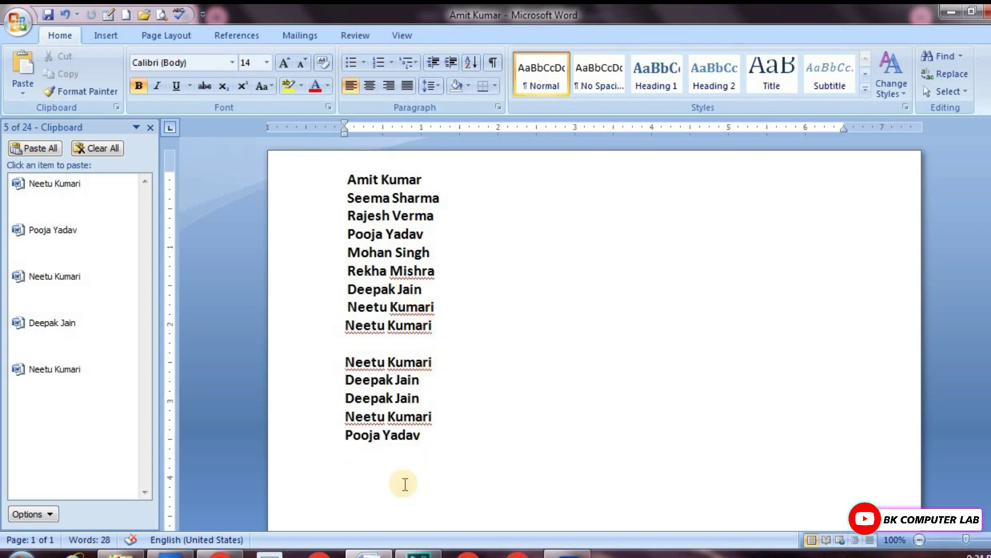
# Clear the Office Clipboard and delete the list's ninth name together with all the pasted lines below it.
pyautogui.click(101, 147)
pyautogui.moveTo(434, 445); pyautogui.dragTo(327, 328)
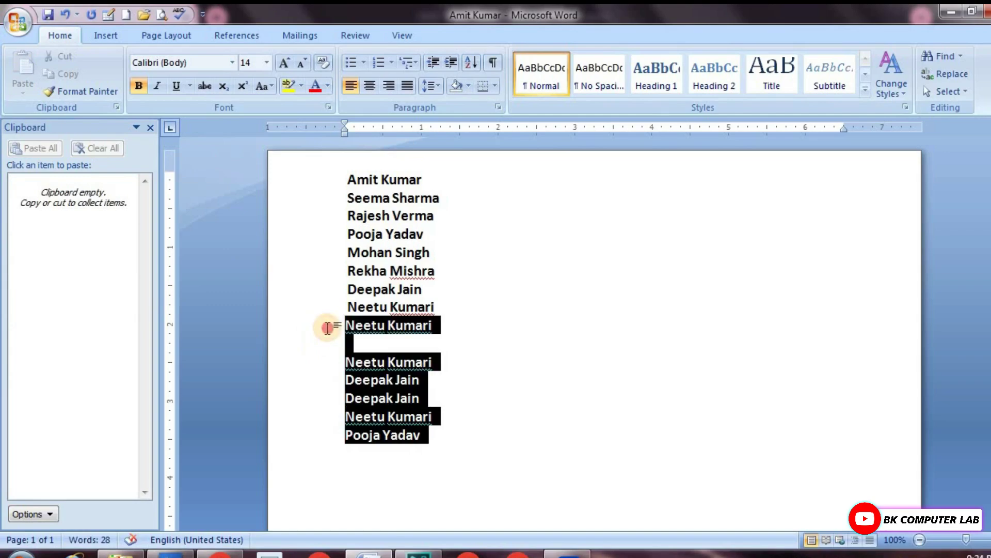
pyautogui.press('Delete')
# Copy the list's eighth name and its seventh name in turn, pasting each on its own line directly below the list.
pyautogui.moveTo(441, 310); pyautogui.dragTo(358, 315)
pyautogui.hotkey('ctrl', 'c')
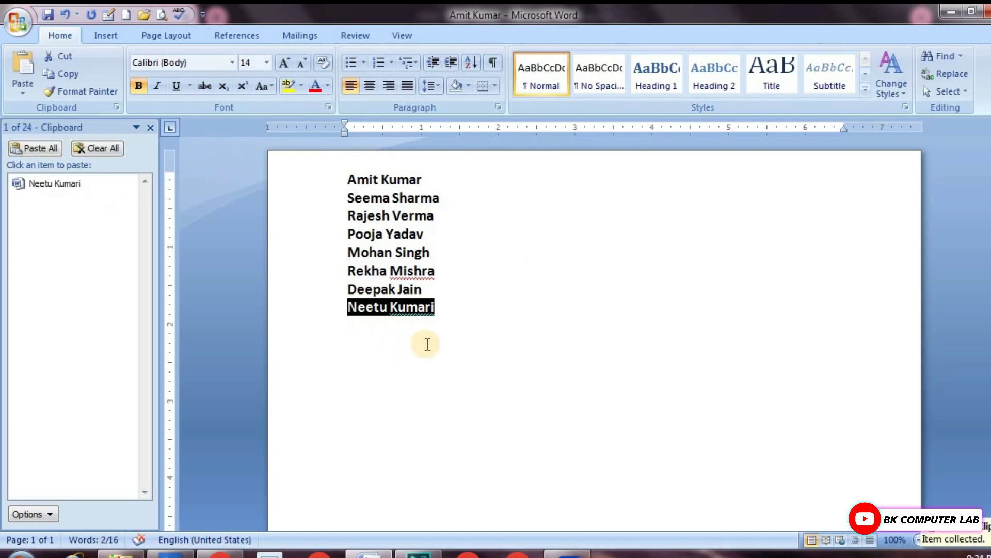
pyautogui.click(452, 333)
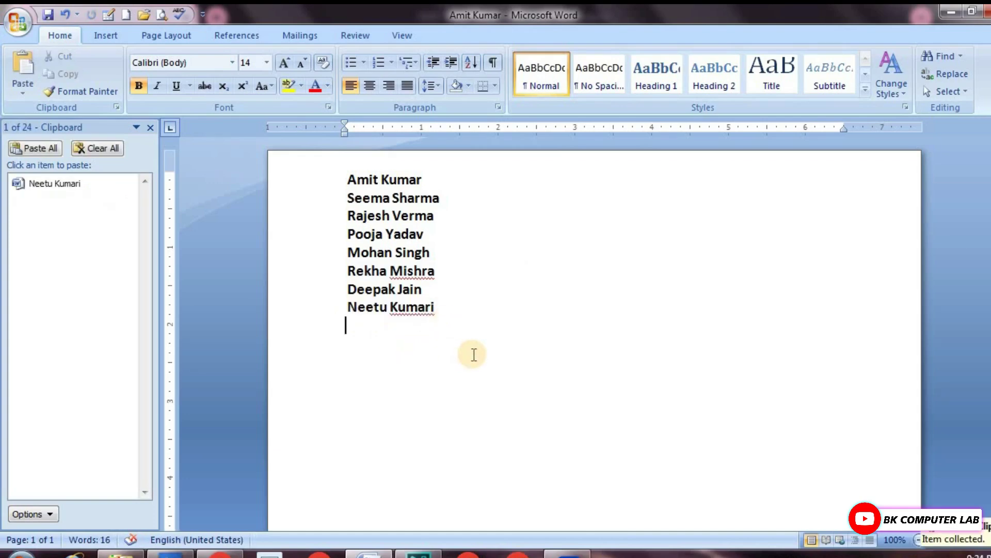
pyautogui.hotkey('ctrl', 'v')
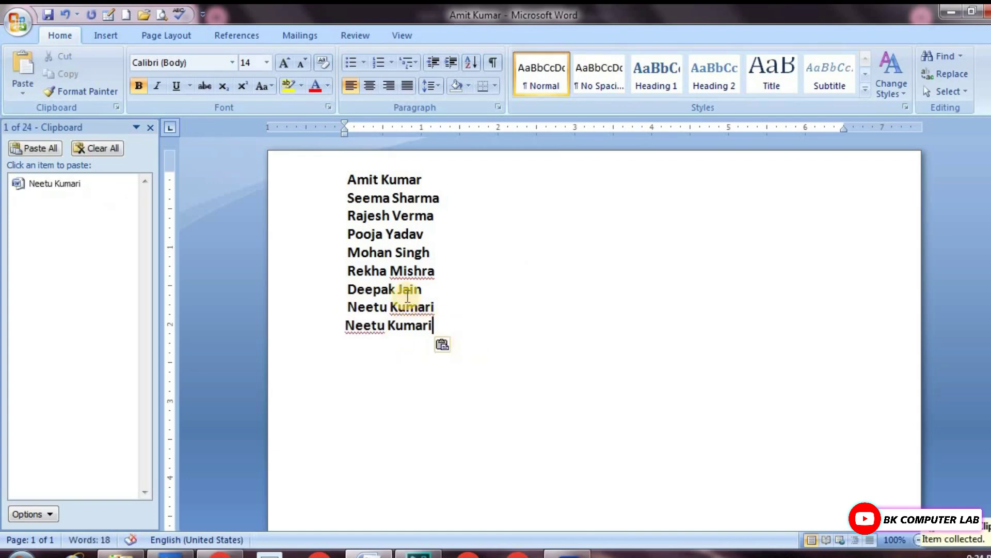
pyautogui.moveTo(425, 291); pyautogui.dragTo(348, 290)
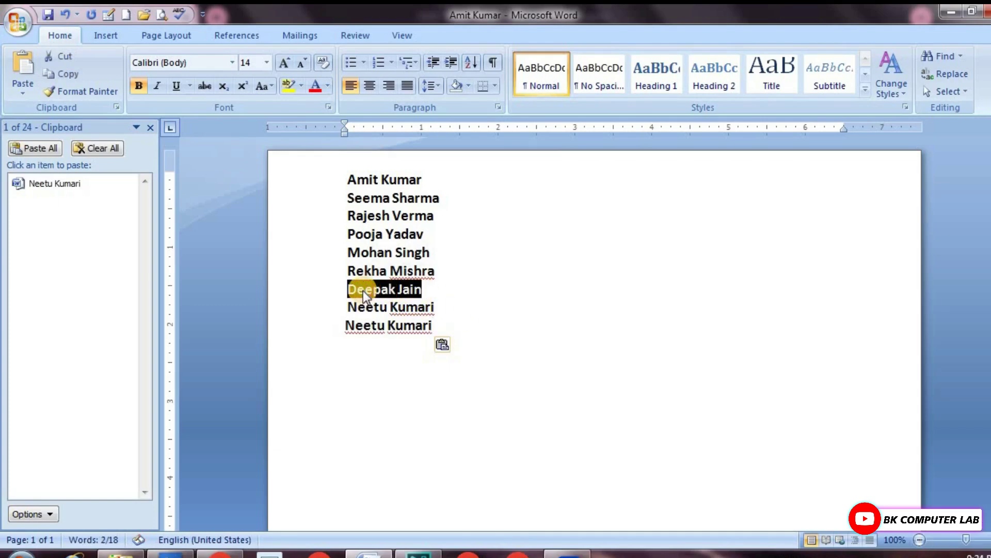
pyautogui.hotkey('ctrl', 'c')
pyautogui.click(437, 349)
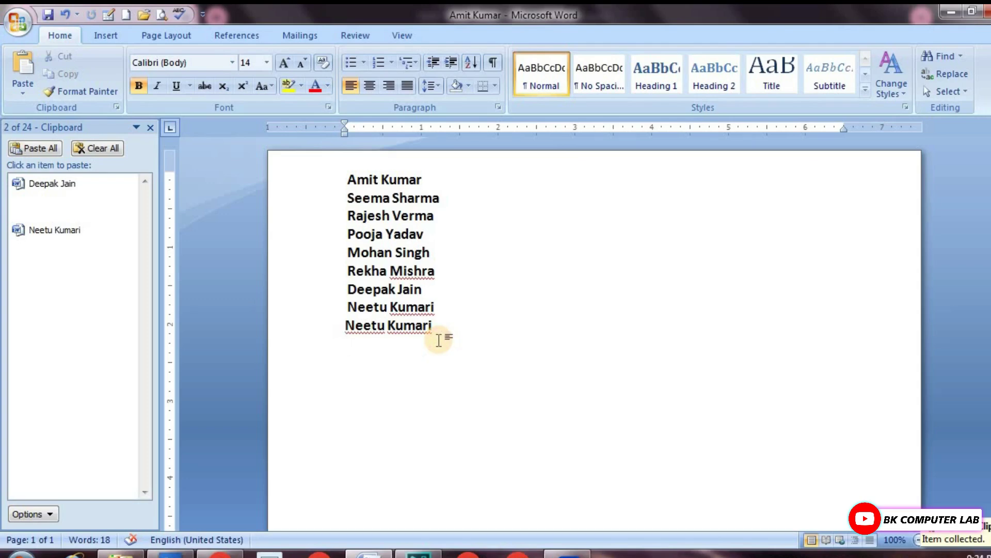
pyautogui.hotkey('ctrl', 'v')
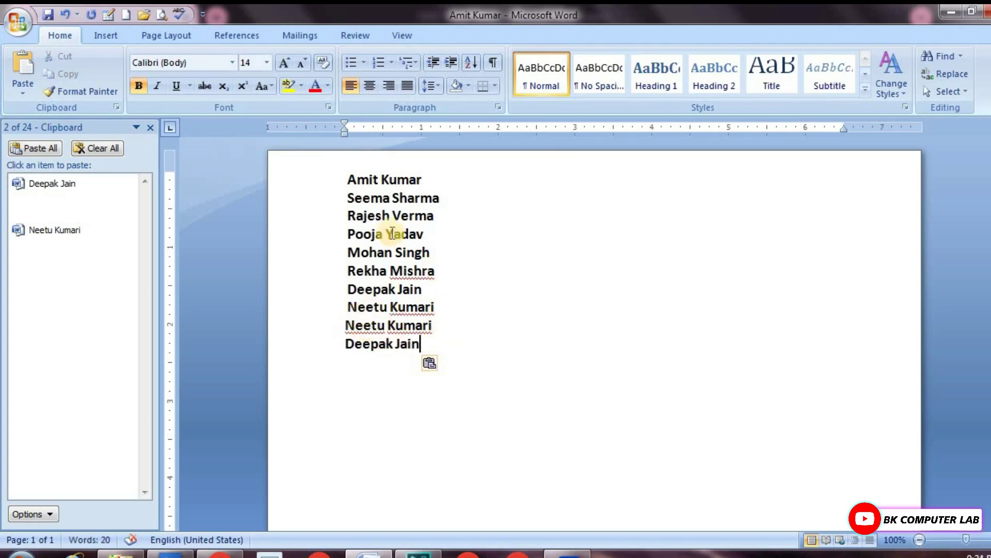
# Append the eighth and seventh names from the Office Clipboard to the last line, alternating them twice.
pyautogui.click(59, 228)
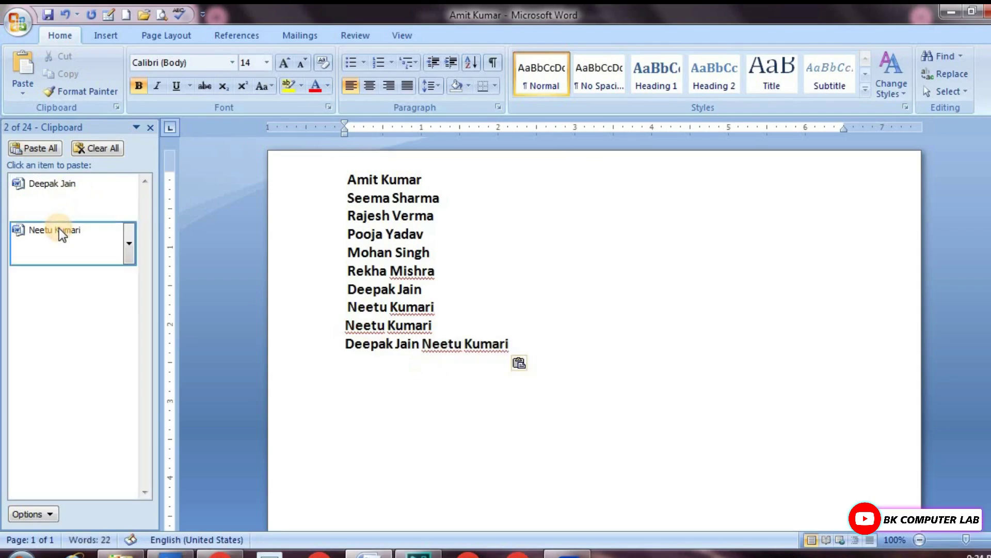
pyautogui.click(59, 191)
pyautogui.click(67, 225)
pyautogui.click(65, 190)
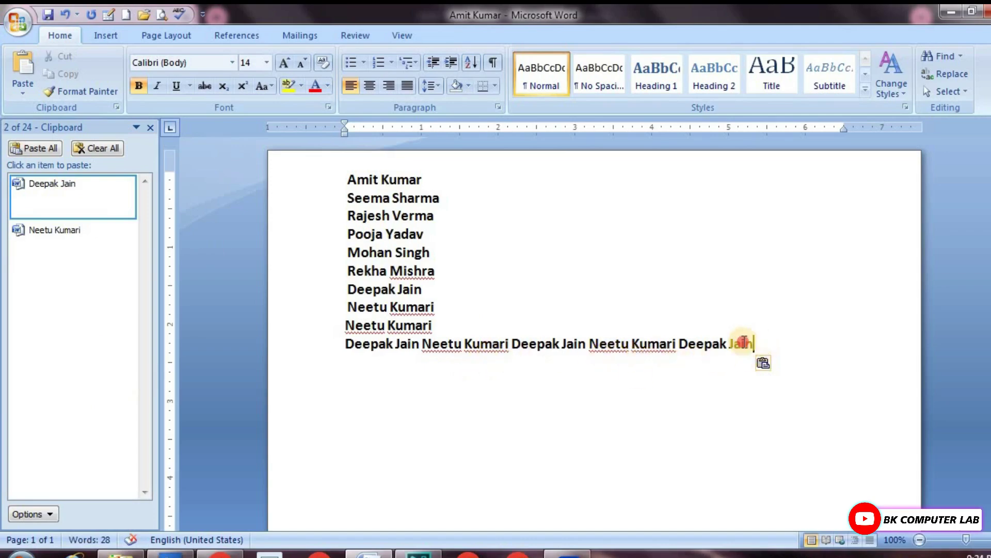
pyautogui.moveTo(760, 343); pyautogui.dragTo(385, 282)
pyautogui.click(540, 380)
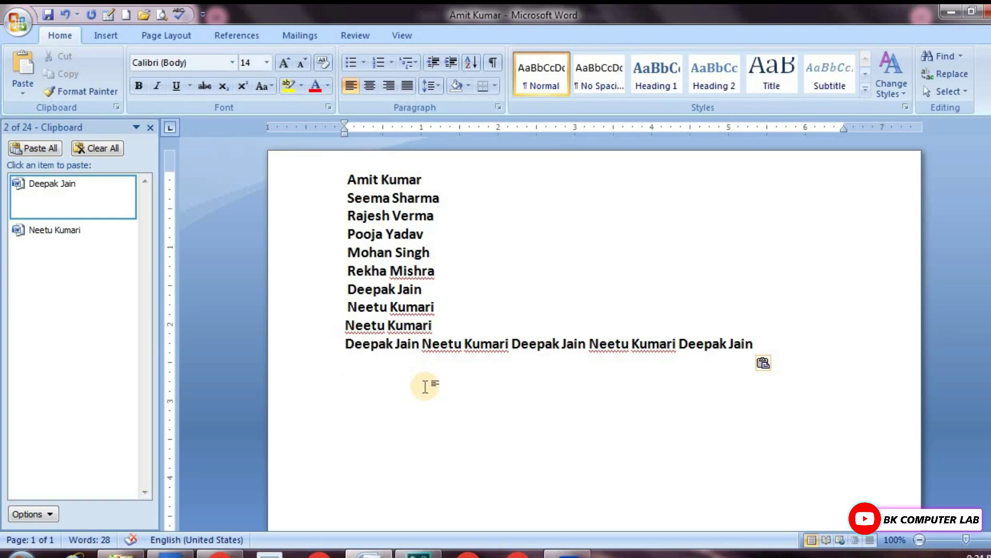
# Cut the list's third name onto a new last line and append the seventh and third names from the Office Clipboard.
pyautogui.moveTo(433, 216); pyautogui.dragTo(347, 215)
pyautogui.click(58, 56)
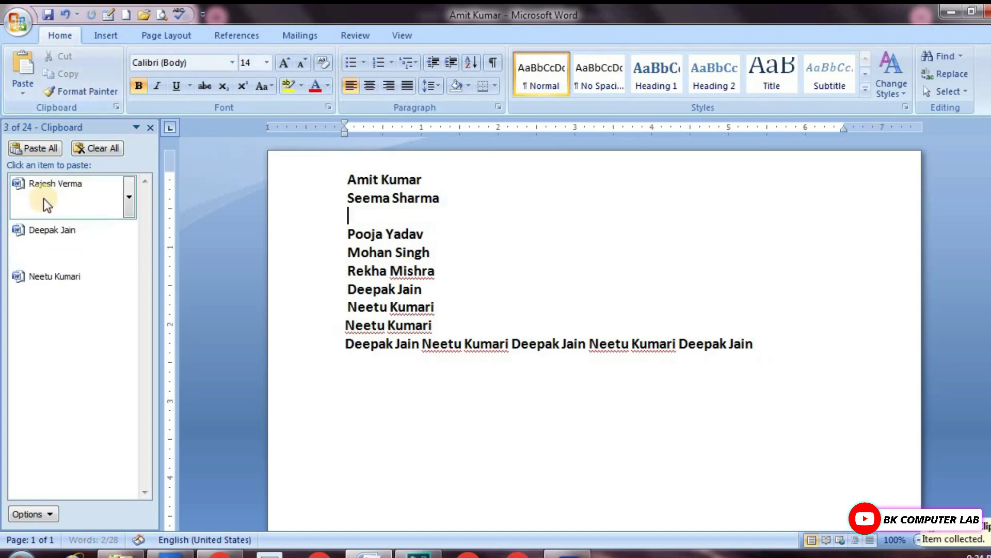
pyautogui.click(410, 392)
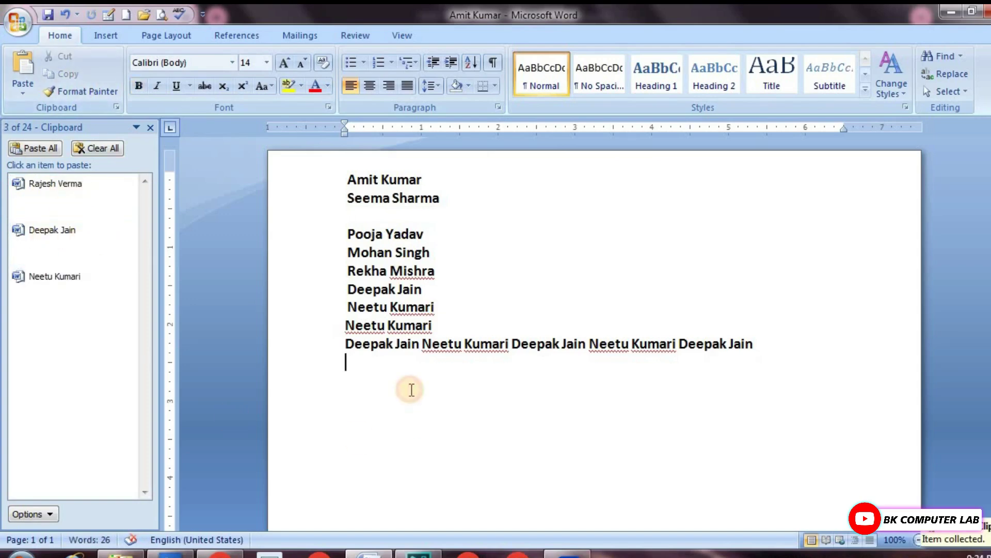
pyautogui.hotkey('ctrl', 'v')
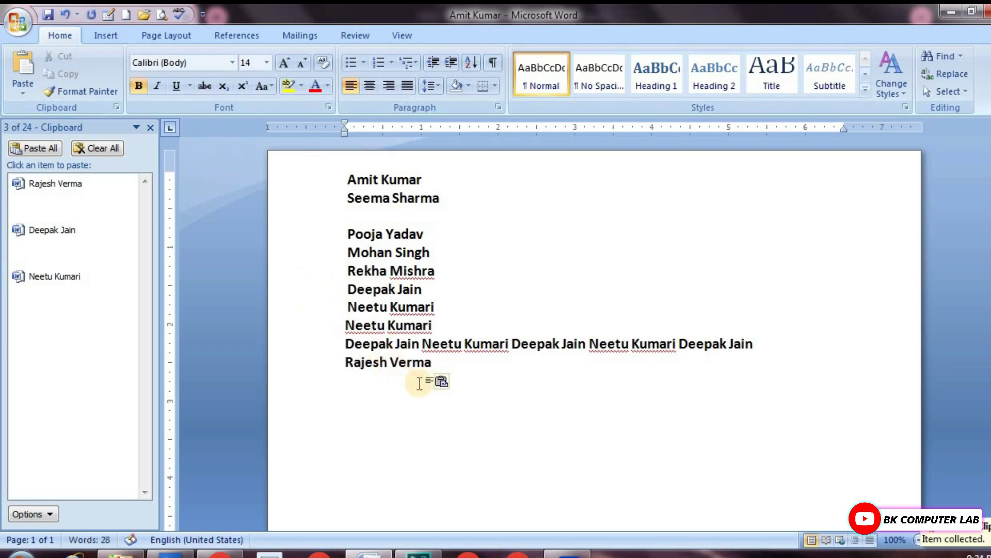
pyautogui.click(57, 232)
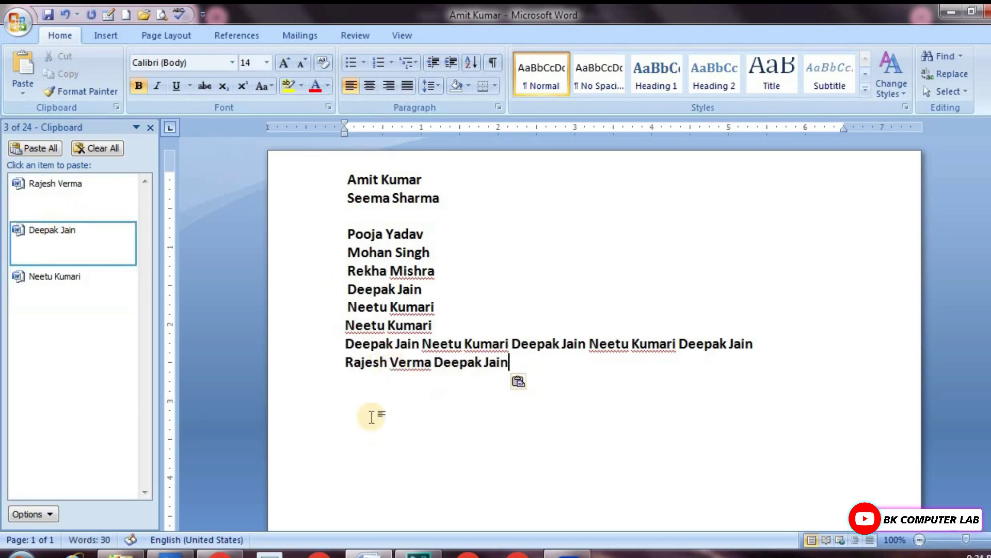
pyautogui.click(52, 190)
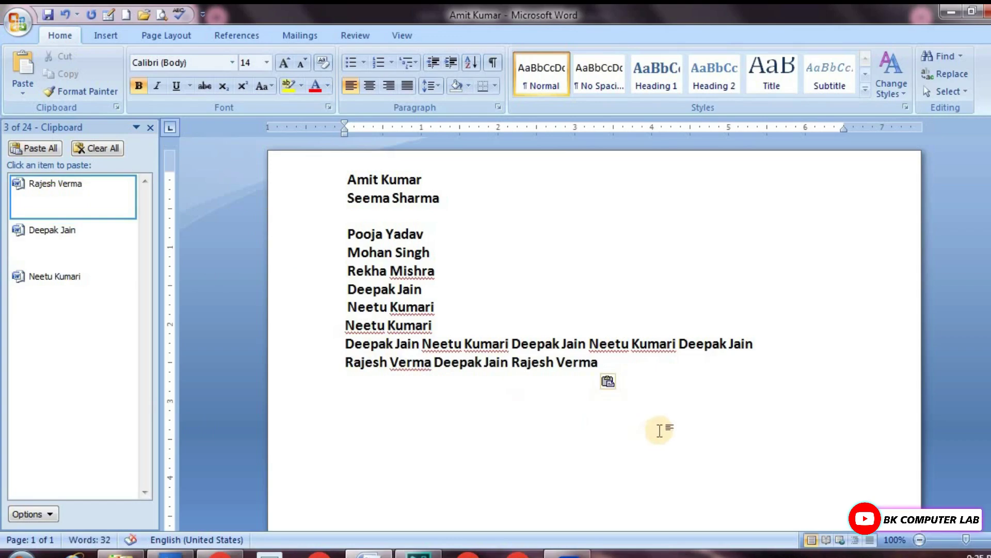